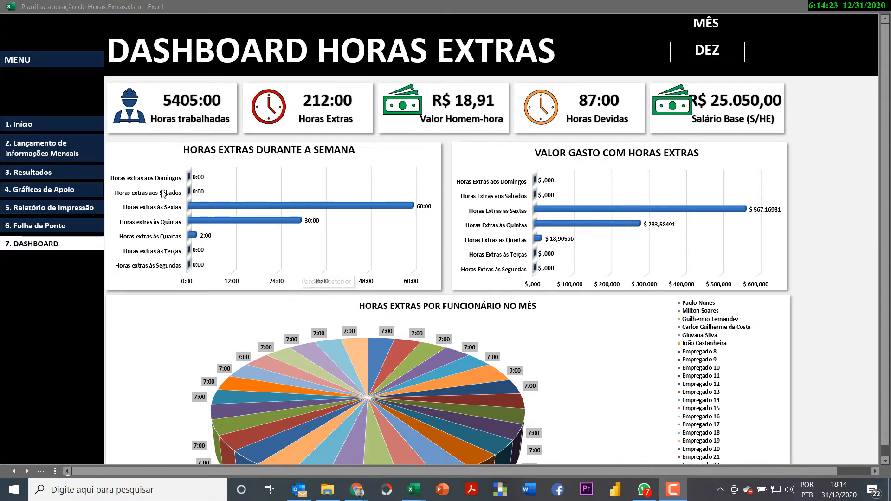
- Open the 1. Início section and review the current year, current month and minimum wage fields in Premissas Gerais
left_click(40, 123)
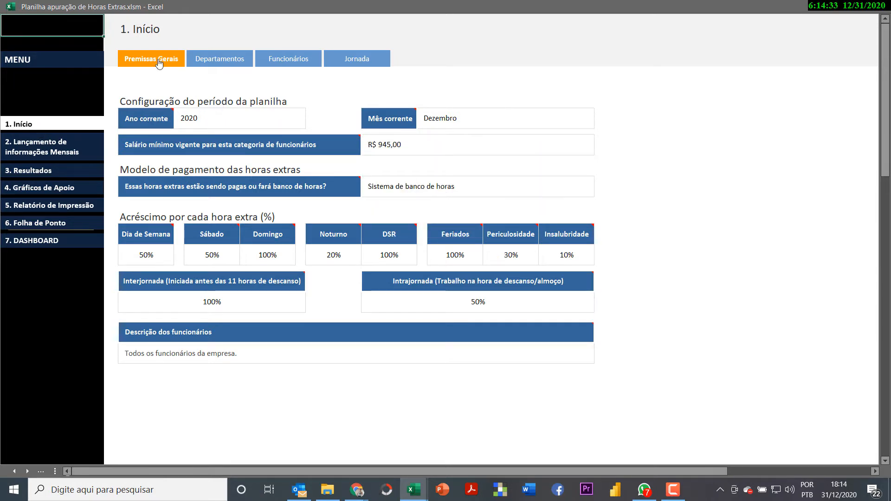
left_click(225, 127)
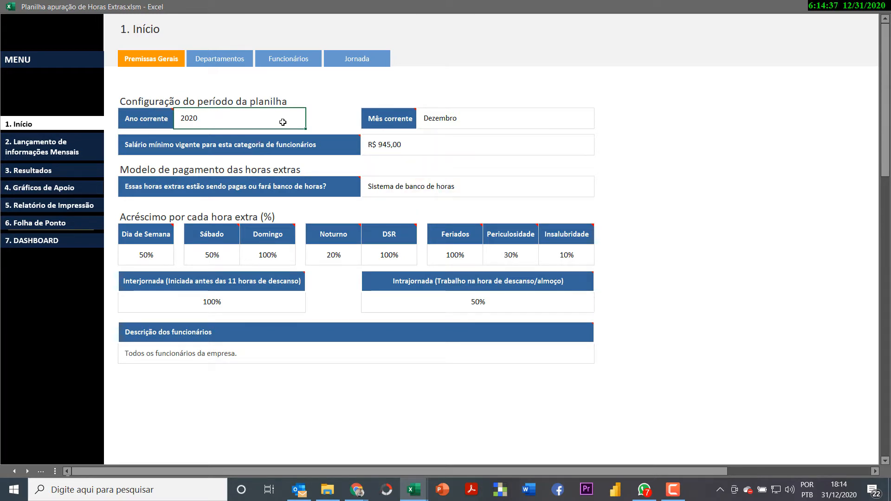
left_click(457, 117)
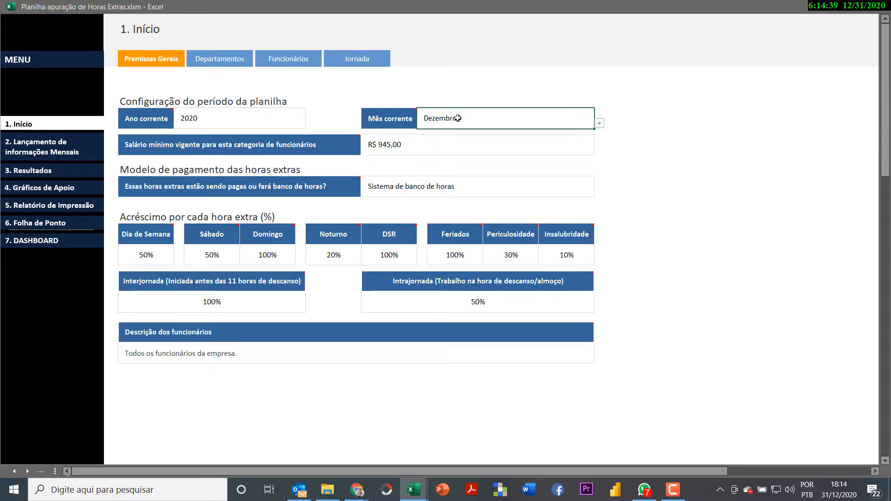
left_click(418, 140)
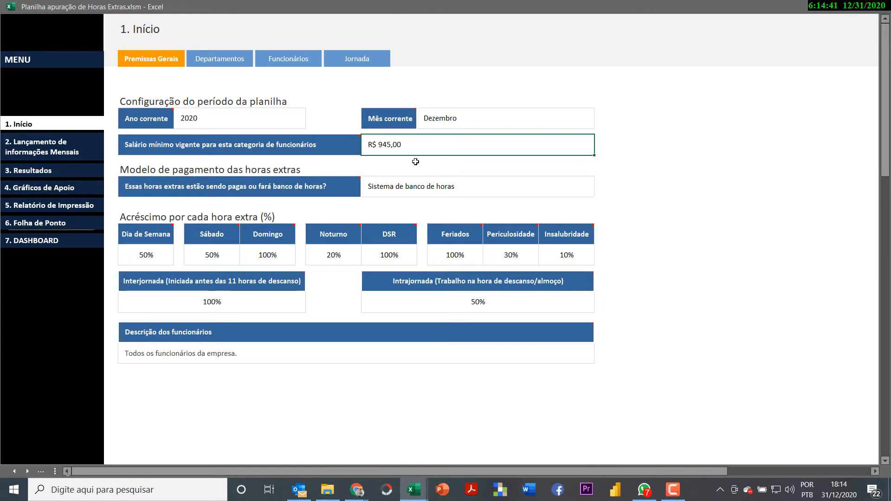
- Choose "Sistema de banco de horas" as the overtime payment model
left_click(388, 185)
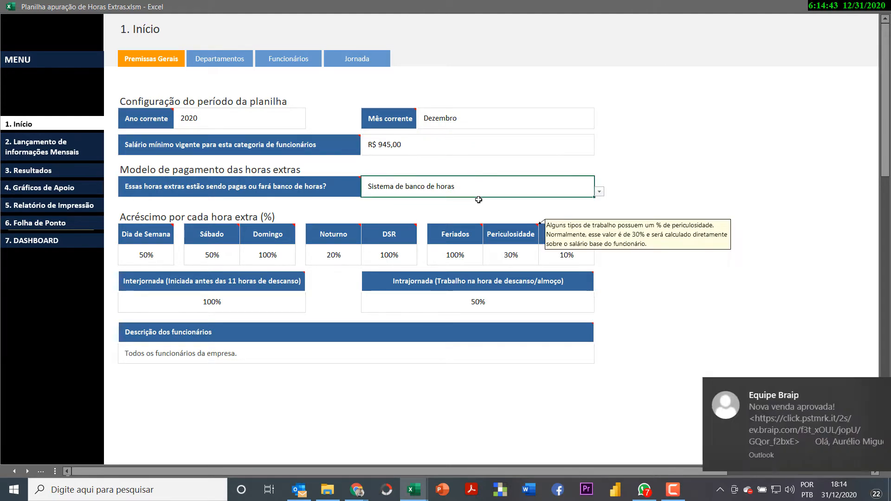
left_click(858, 387)
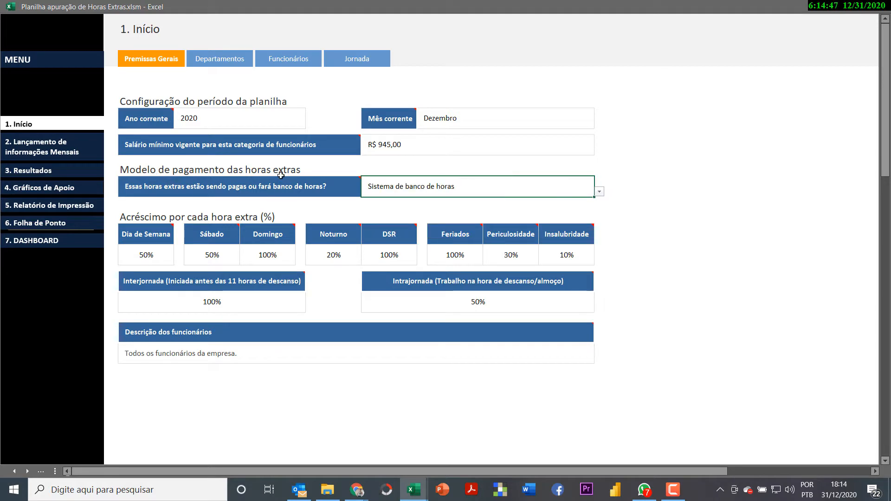
left_click(602, 191)
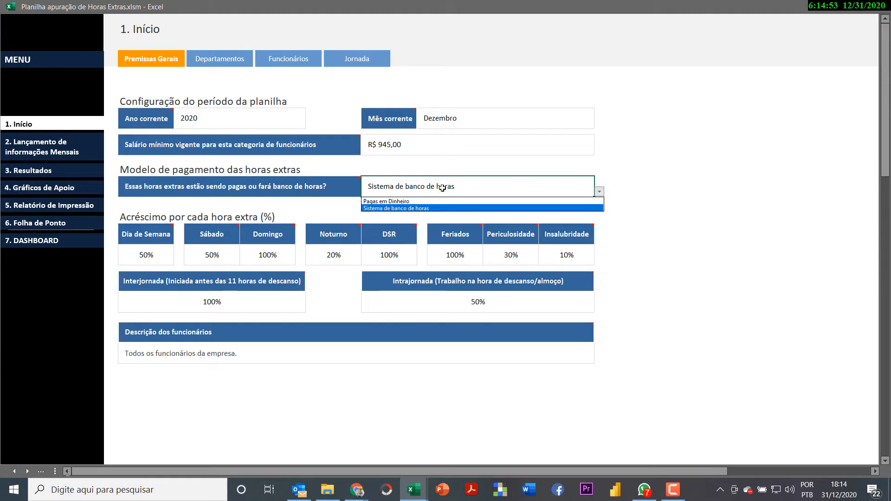
left_click(419, 210)
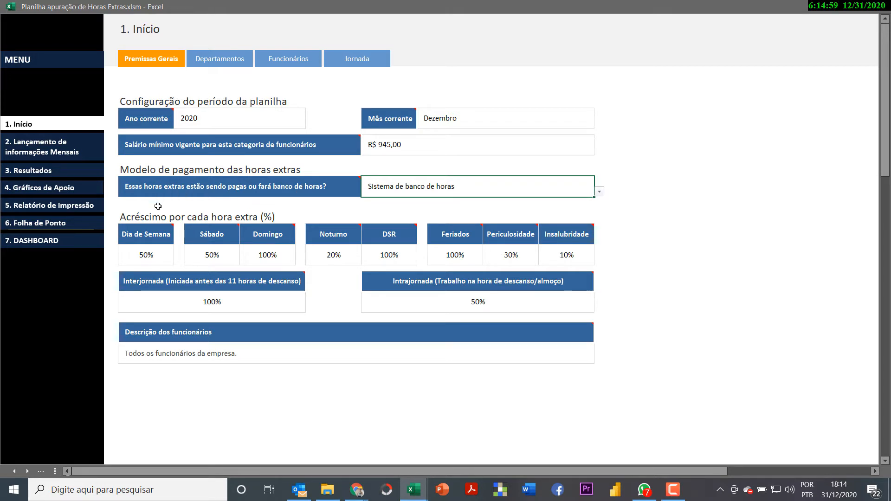
- Review the overtime surcharge percentages for weekdays, Saturday, Sunday, night work, DSR, holidays, Periculosidade and Insalubridade
left_click(144, 255)
left_click(200, 257)
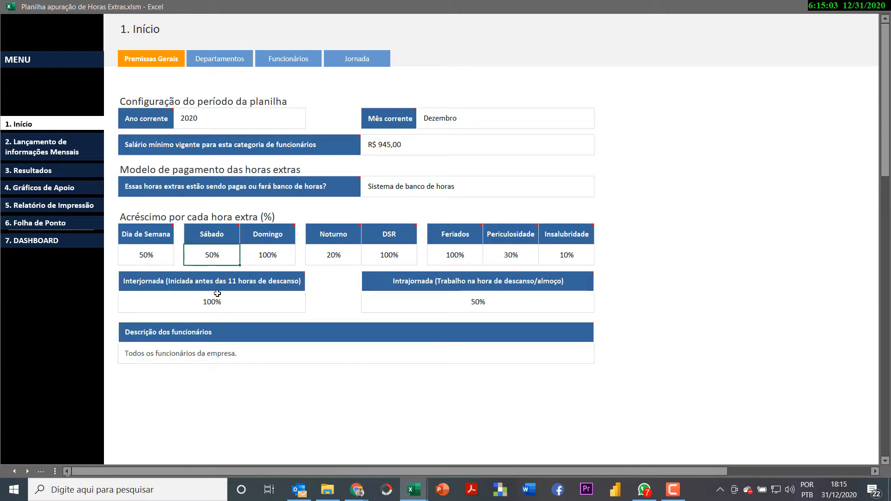
left_click(262, 258)
mouse_move(258, 280)
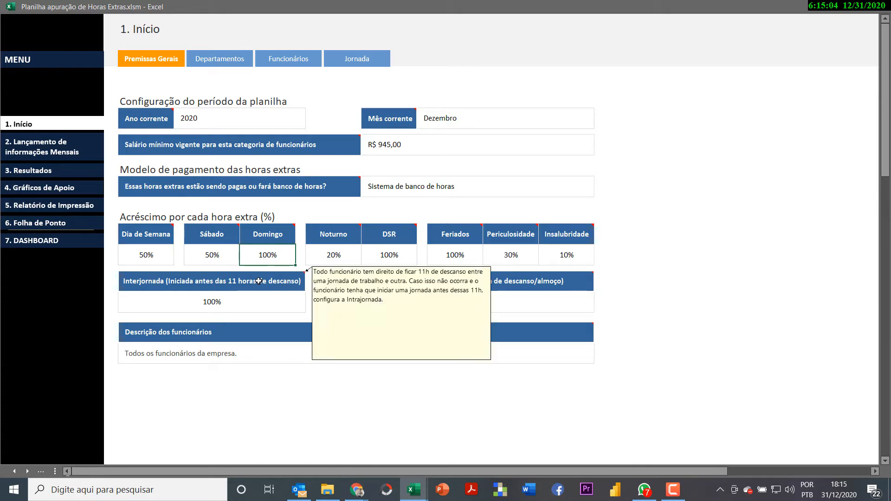
left_click(322, 255)
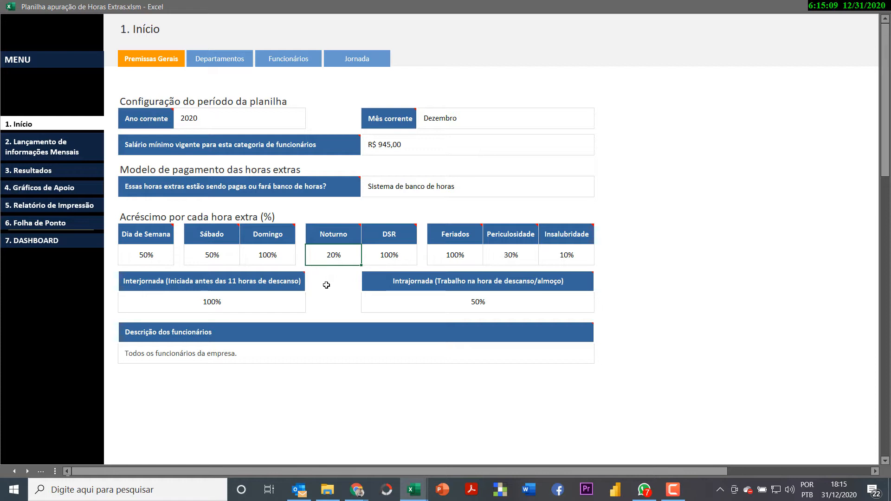
left_click(395, 256)
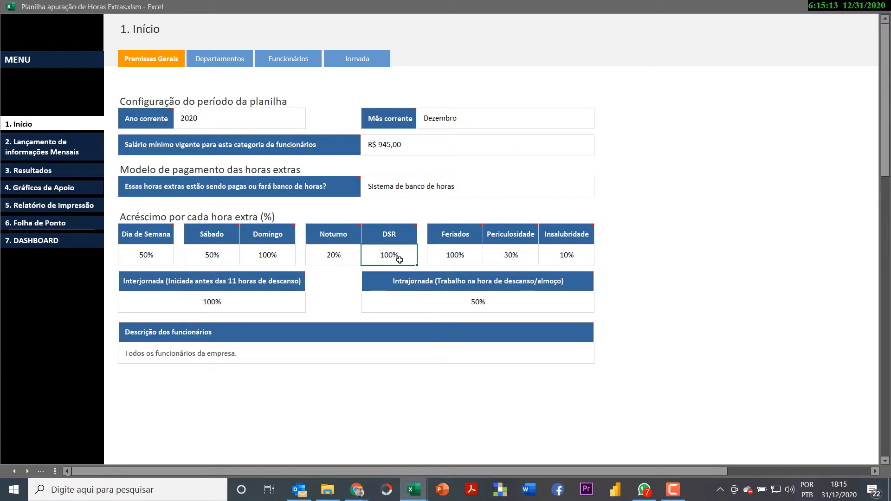
left_click(447, 257)
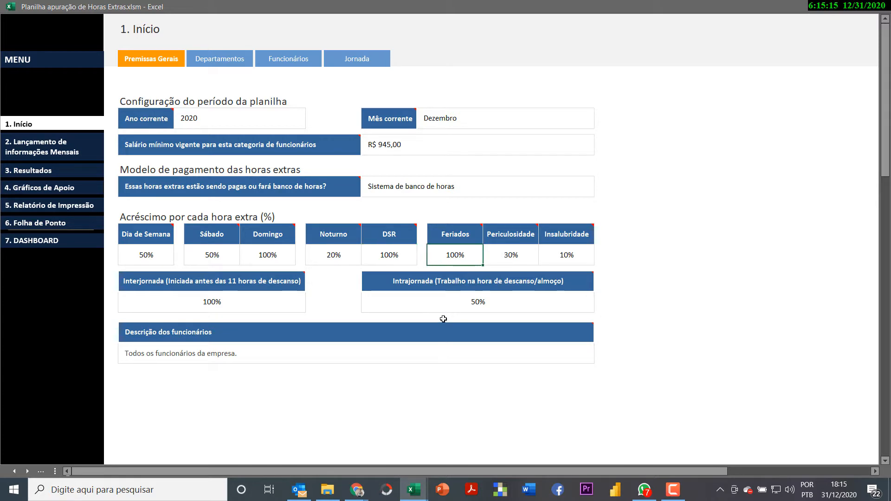
left_click(528, 255)
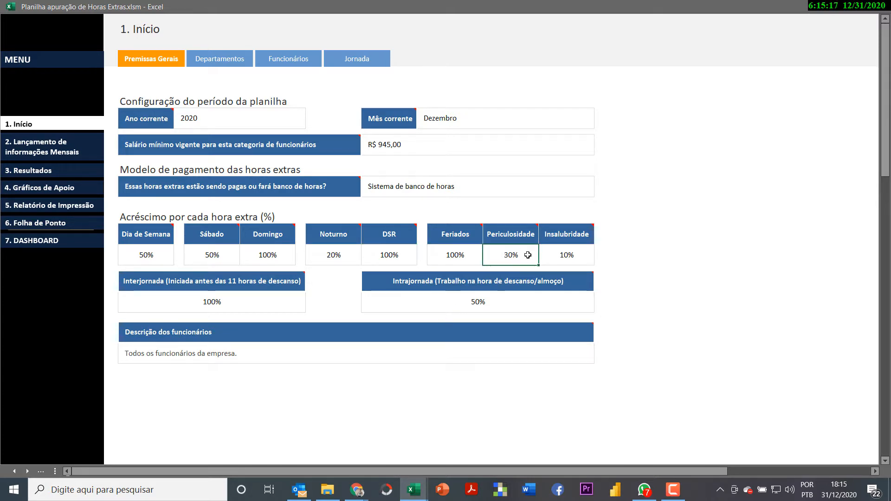
left_click(570, 258)
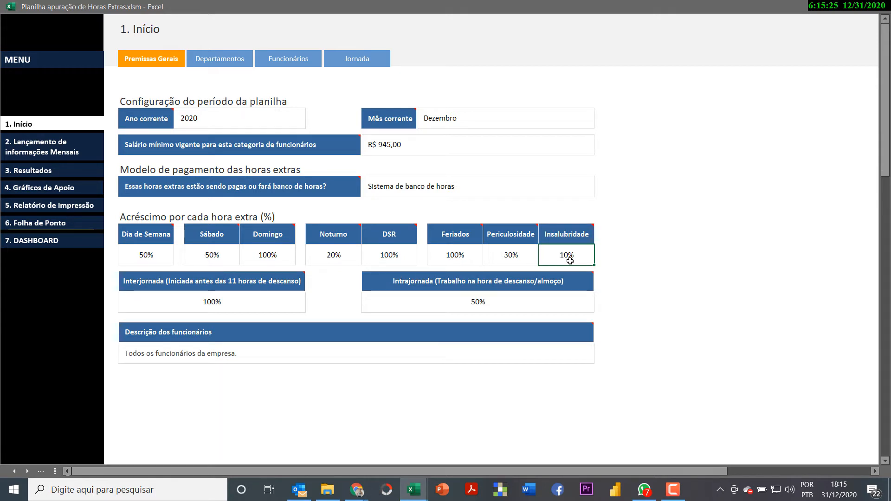
left_click(511, 256)
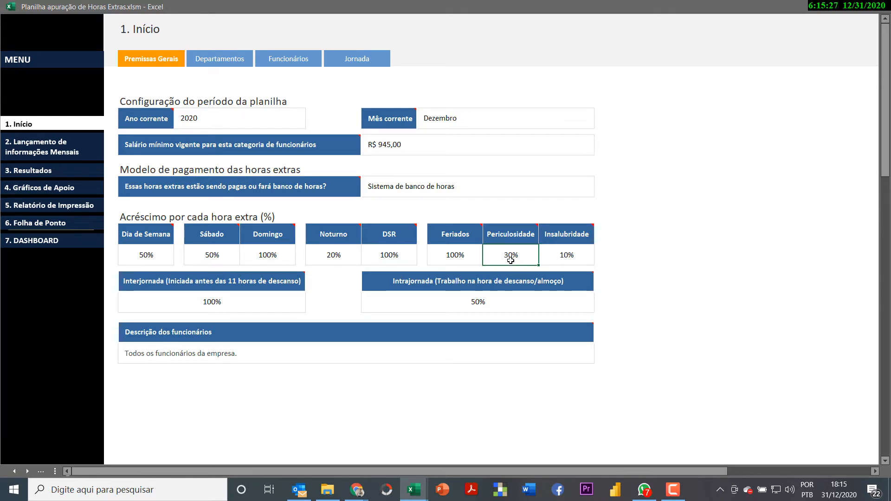
left_click(462, 255)
left_click(373, 255)
- Review the Interjornada and Intrajornada percentages and the employee description field
left_click(239, 298)
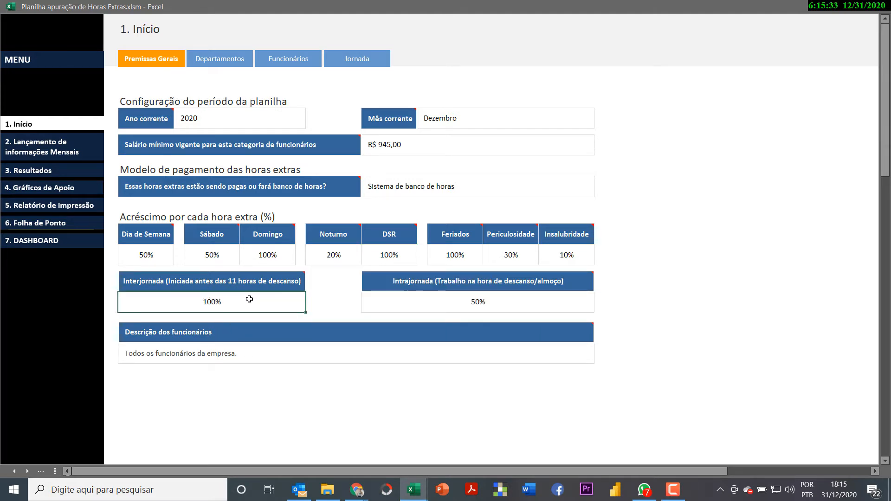
left_click(424, 304)
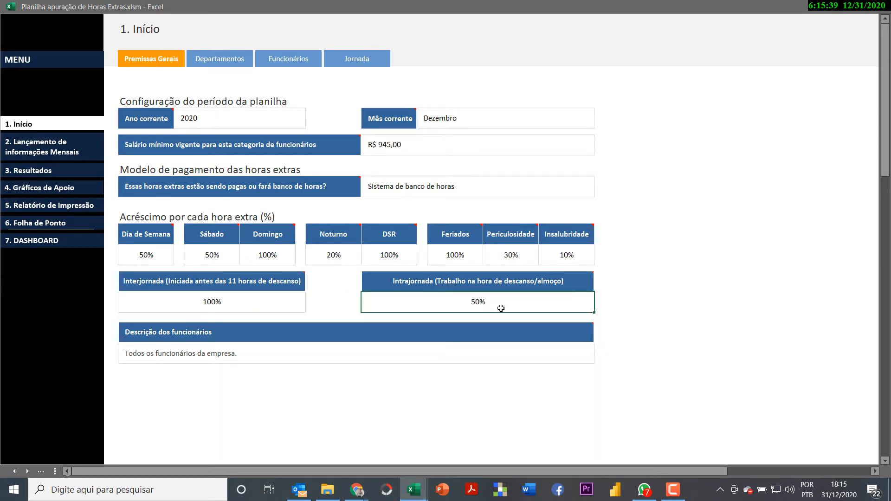
left_click(271, 351)
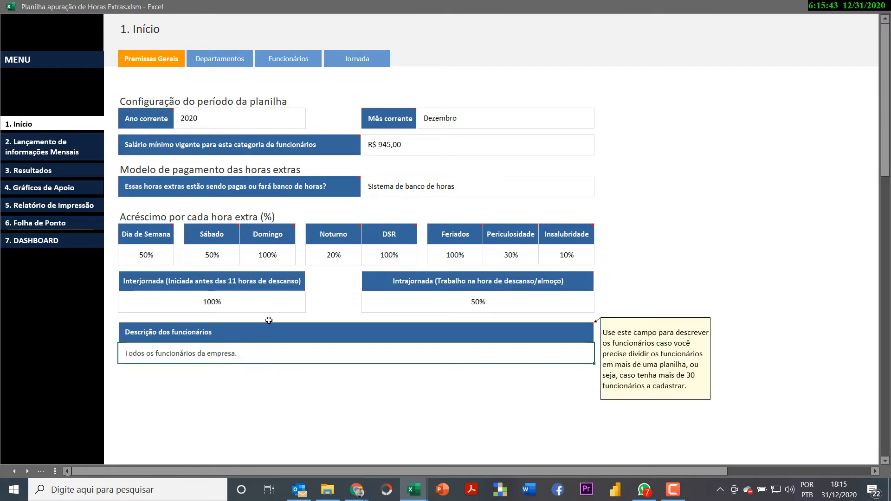
- Open the Departamentos page and look through the registered departments
left_click(222, 62)
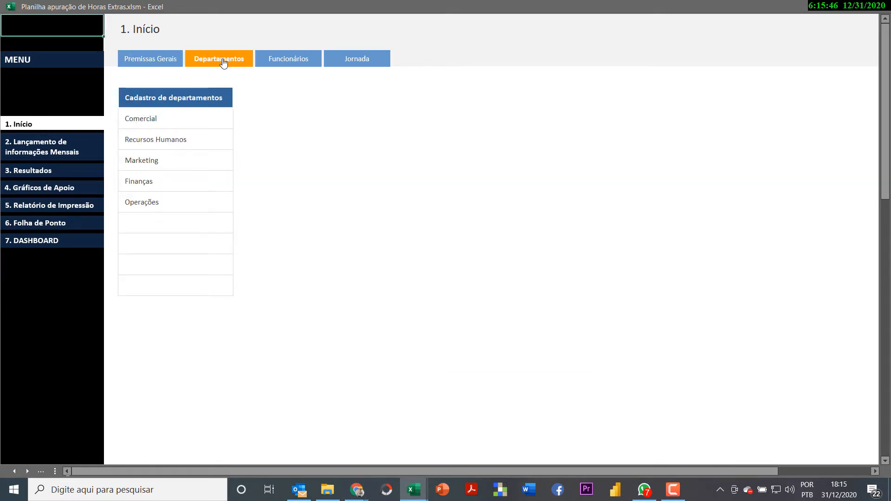
left_click(191, 141)
left_click(191, 162)
left_click(190, 199)
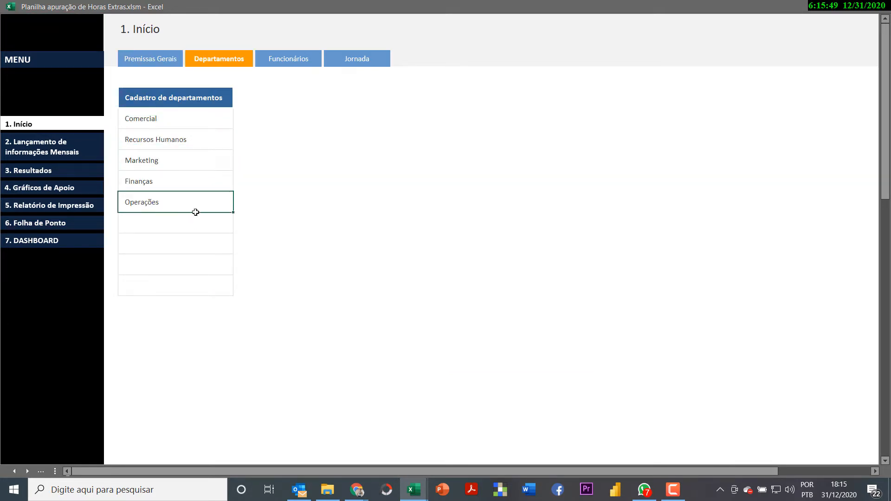
left_click(196, 119)
left_click(191, 139)
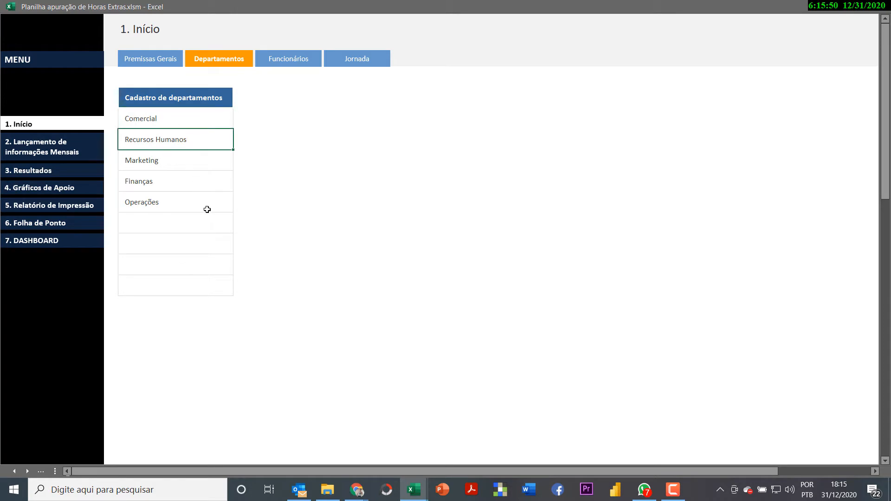
left_click(184, 166)
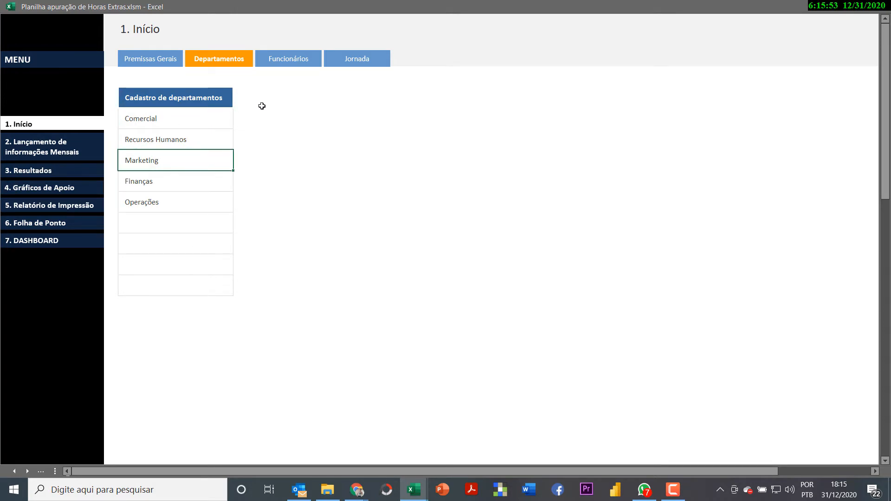
- Open the Funcionários page and look through the employee register from the first to the last row, including the Área field
left_click(292, 64)
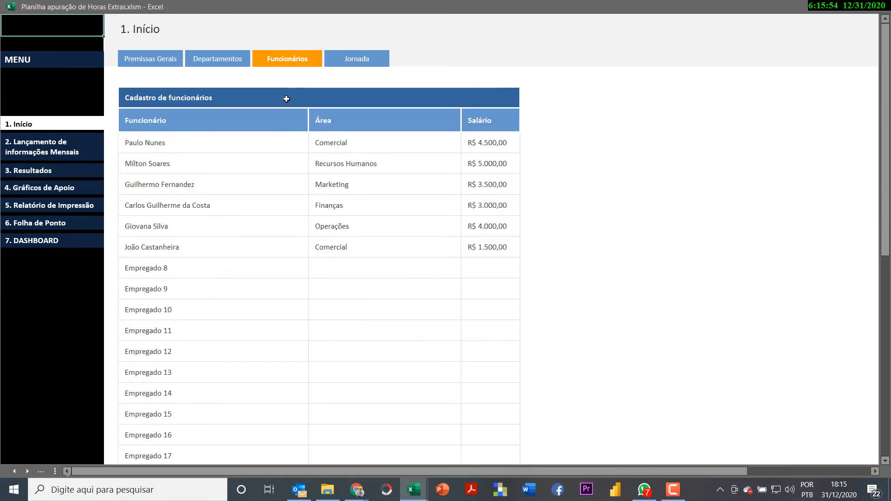
left_click(195, 141)
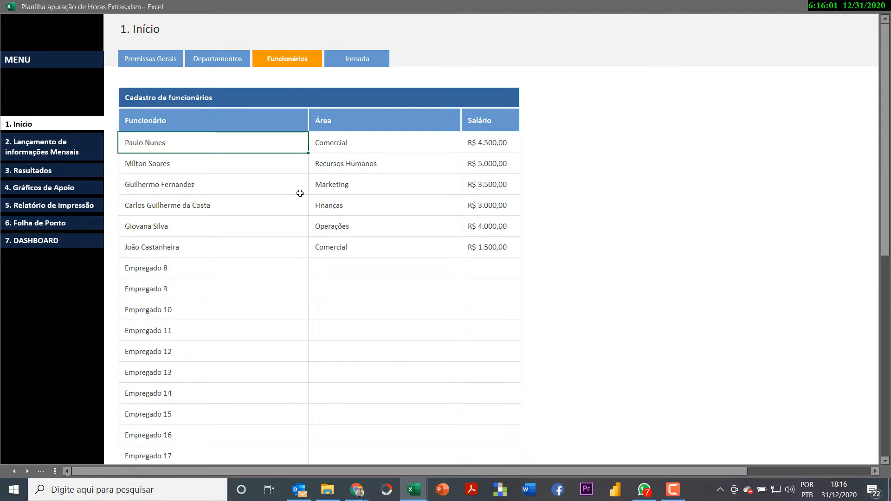
scroll(293, 205, "down", 9)
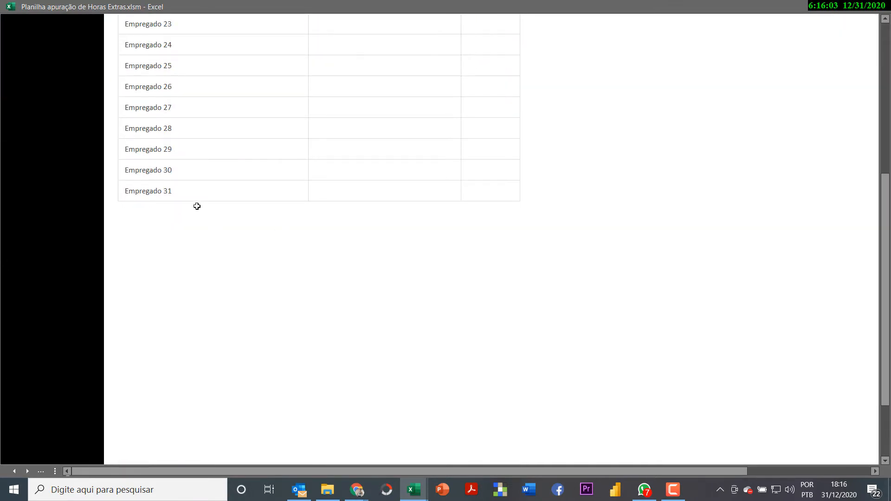
left_click(188, 197)
left_click_drag(199, 193, 206, 71)
left_click(335, 65)
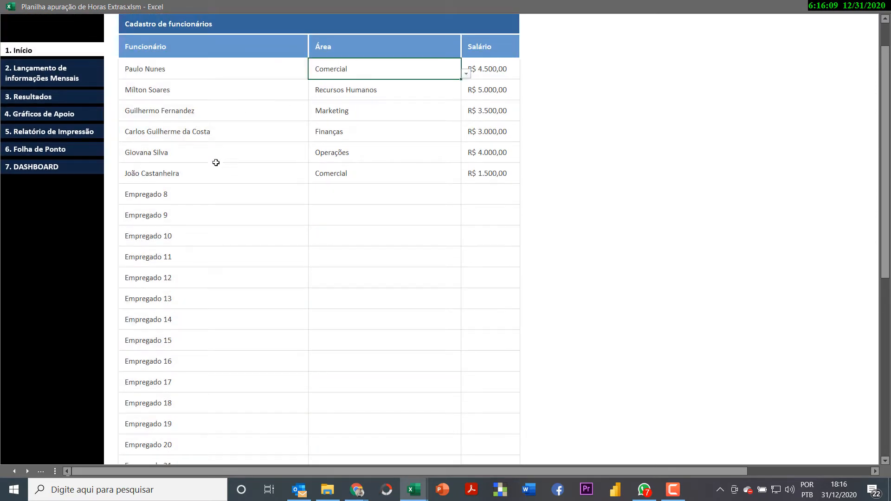
scroll(215, 163, "up", 1)
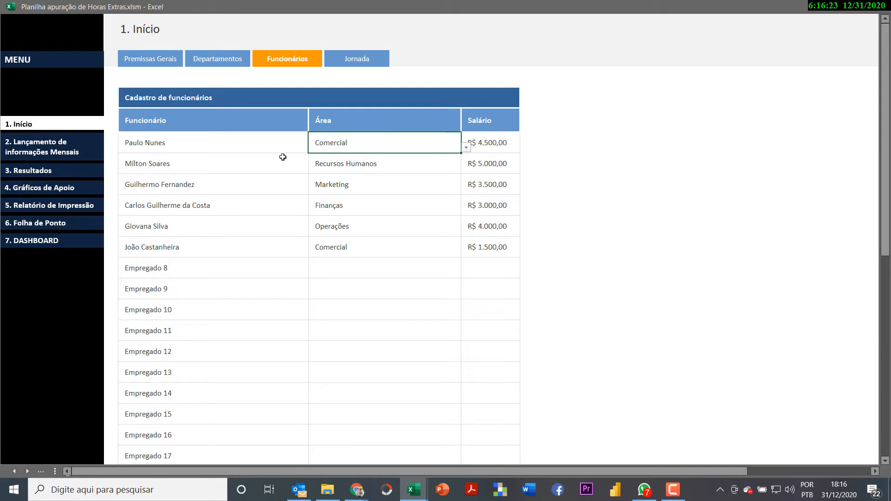
- On the Jornada page, set Insalubridade to Não for Empregado 9
left_click(378, 61)
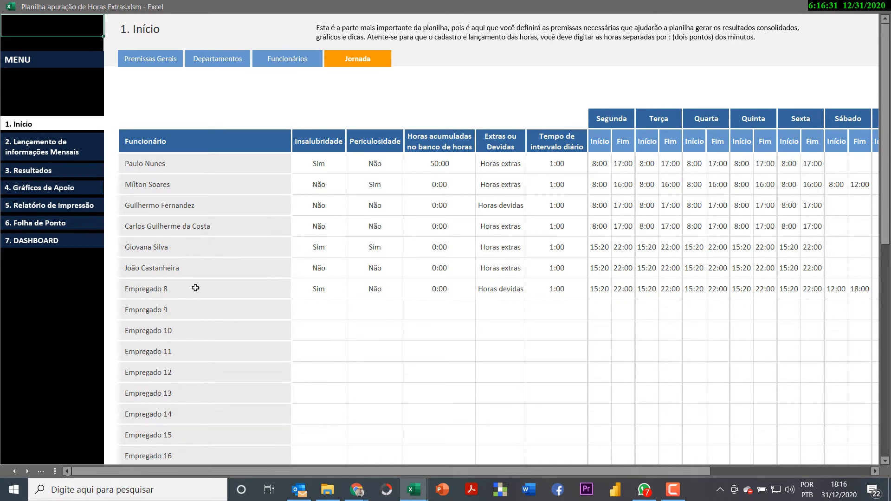
scroll(195, 297, "down", 10)
scroll(196, 314, "up", 6)
scroll(197, 313, "up", 8)
left_click(333, 307)
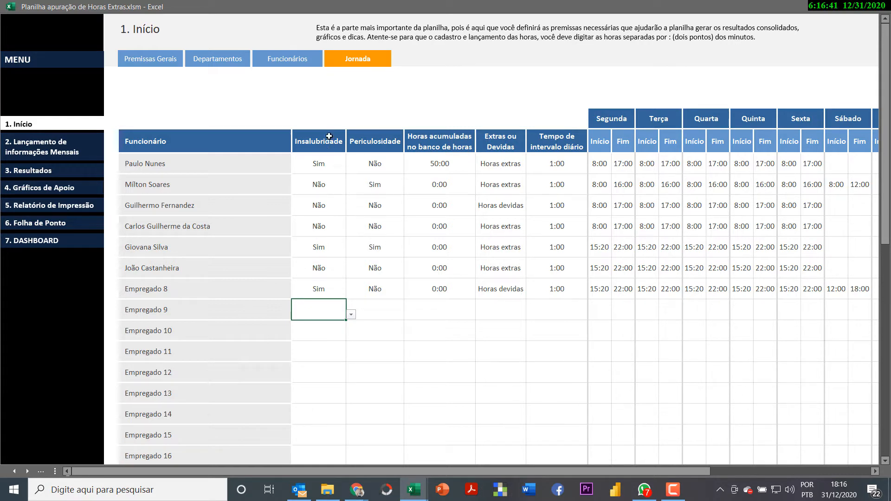
left_click(353, 316)
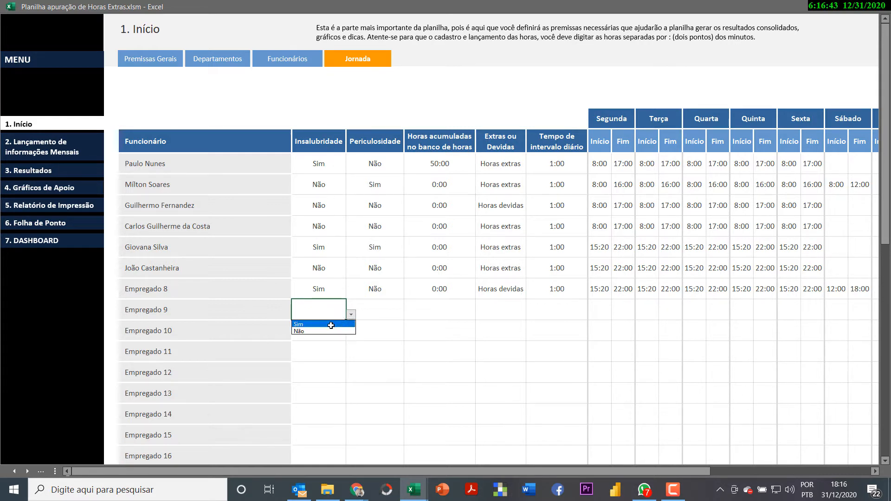
left_click(324, 331)
left_click(350, 315)
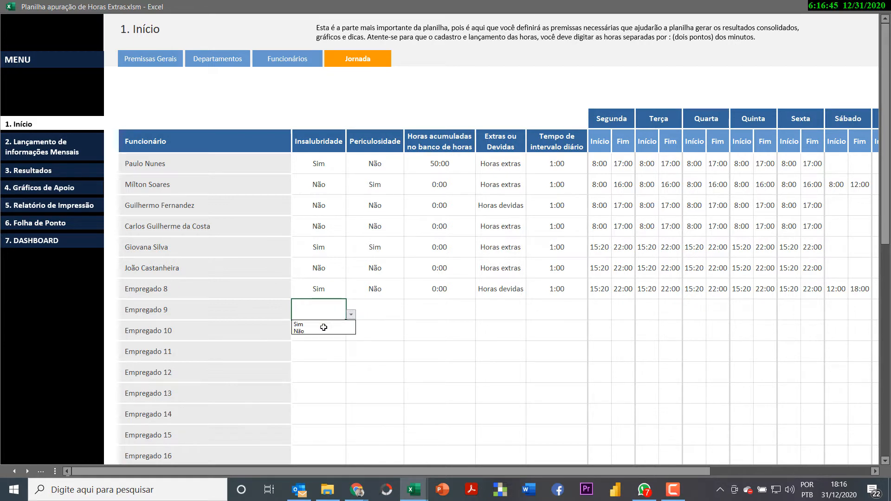
left_click(306, 327)
- Set Periculosidade to Sim for Empregado 9
left_click(389, 310)
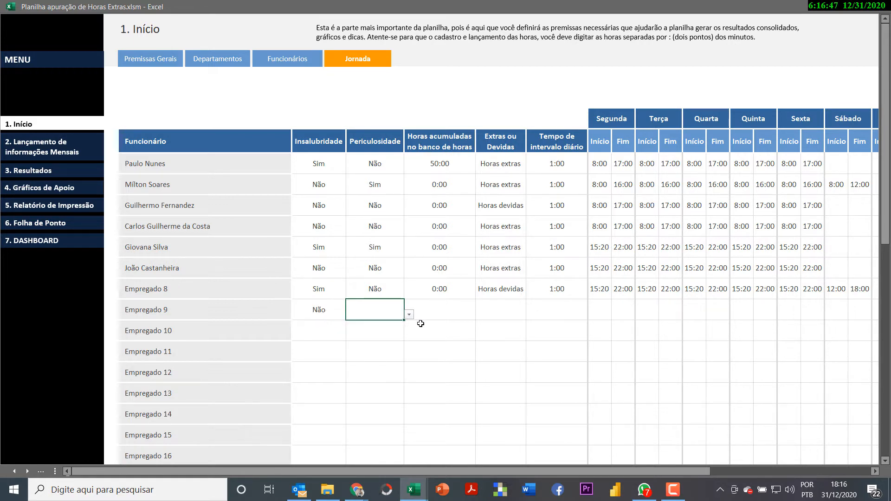
left_click(408, 315)
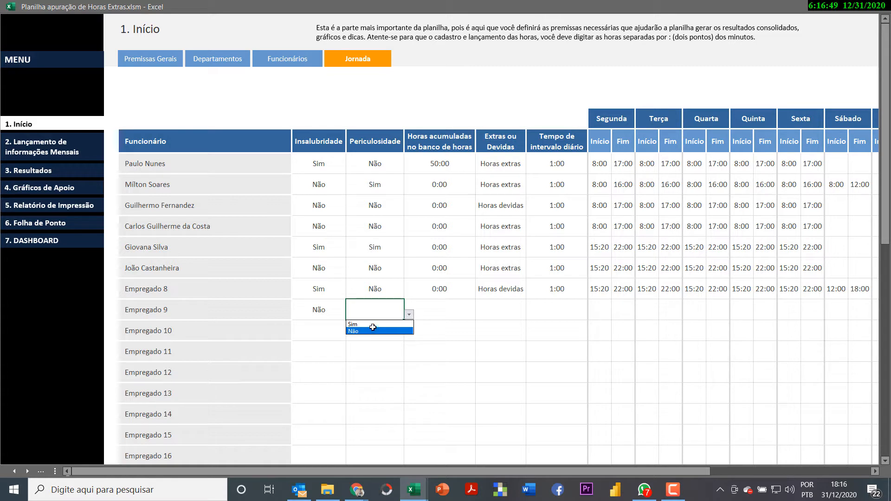
left_click(372, 330)
left_click(409, 315)
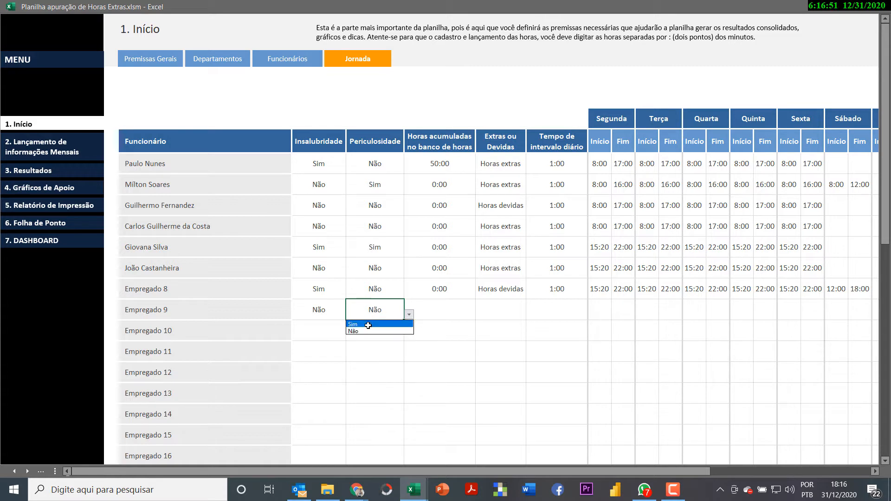
left_click(377, 324)
- Set Empregado 9's accumulated bank hours to 0:00 and Extras ou Devidas to Horas extras
left_click(447, 309)
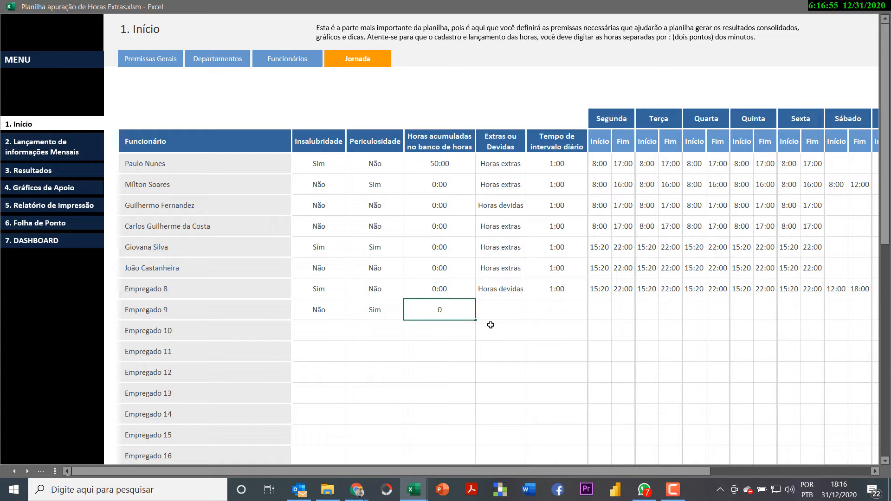
type("0:00")
key("Tab")
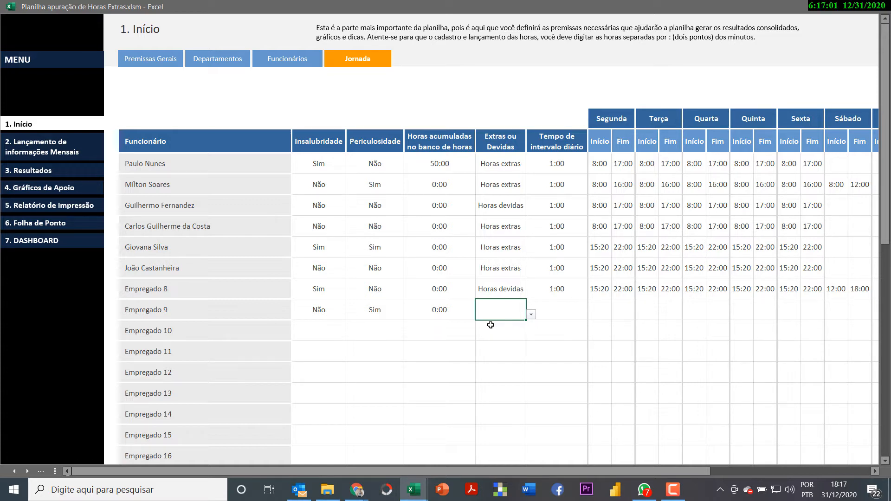
left_click(532, 315)
left_click(507, 324)
- Set Empregado 9's Tempo de intervalo diário to 1:00
left_click(554, 310)
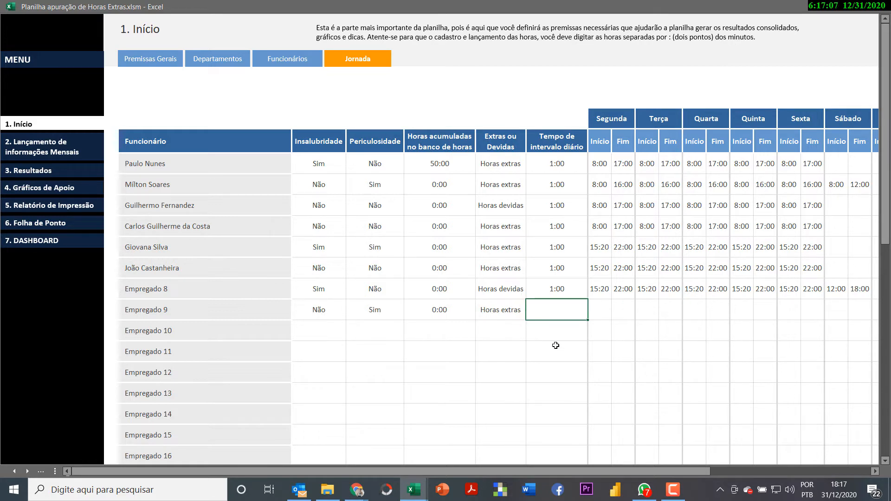
type("01:00")
key("Tab")
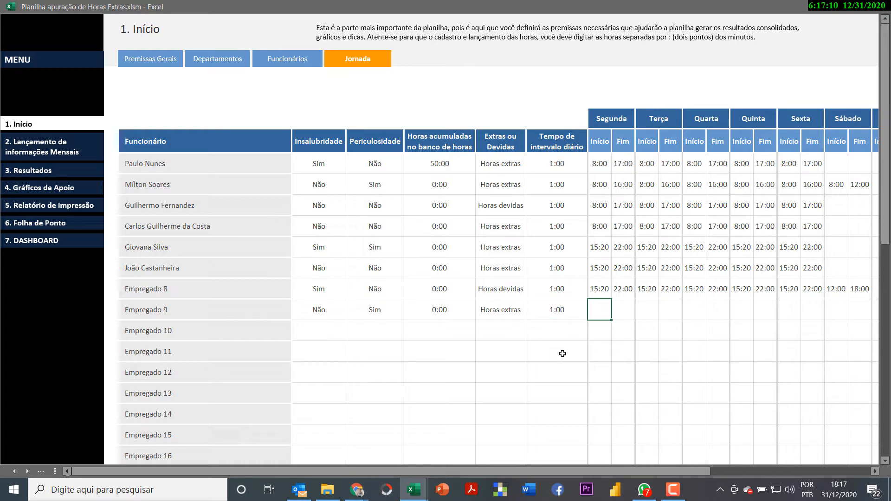
- Copy the first employee's Segunda to Sexta schedule, 8:00 to 17:00, into Empregado 9's row
left_click(874, 471)
left_click(873, 471)
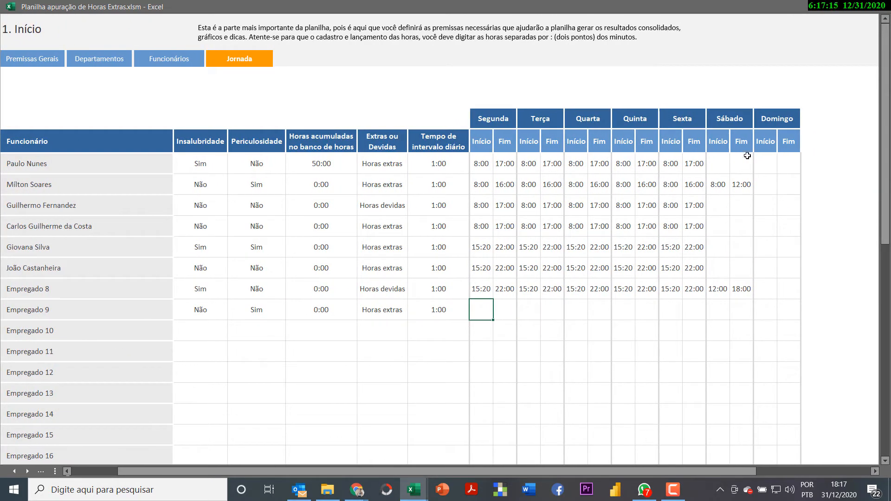
left_click_drag(476, 162, 692, 165)
key("ctrl+c")
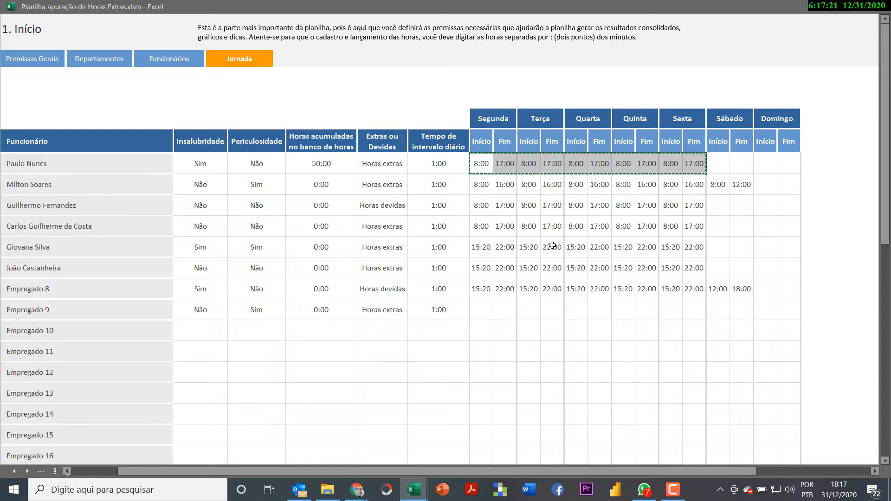
left_click(477, 303)
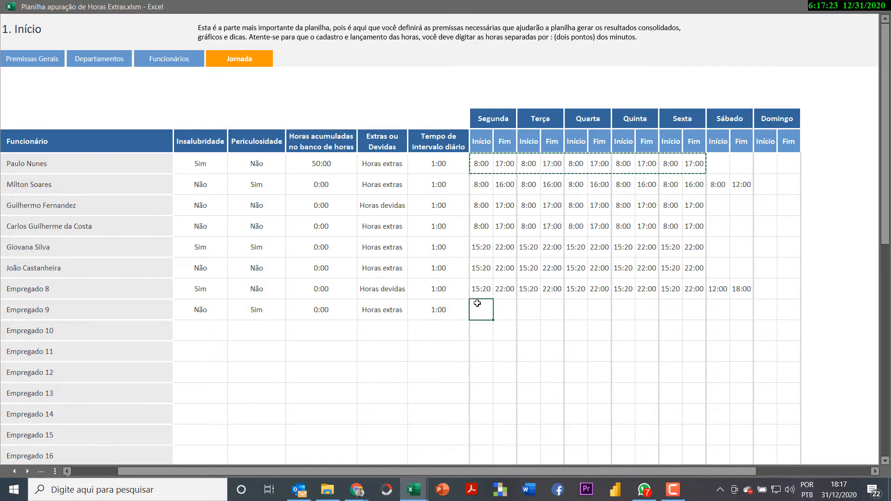
key("ctrl+v")
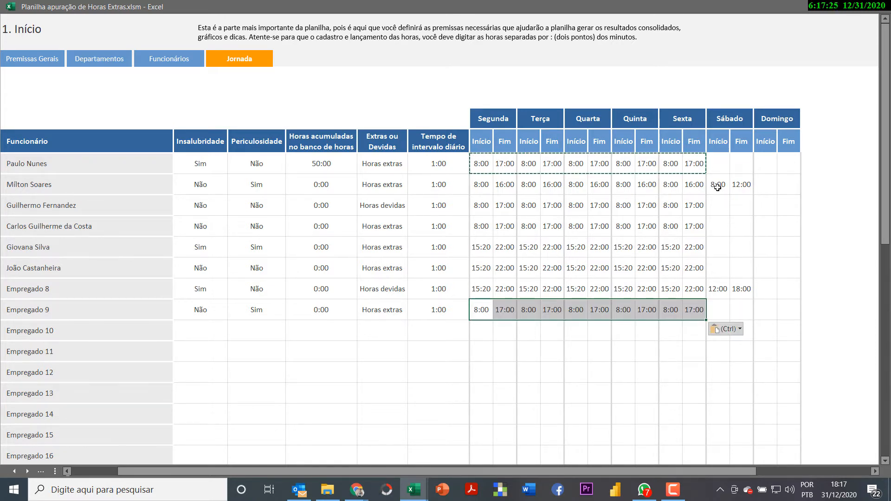
- Copy the second employee's Sábado hours, 8:00 to 12:00, into Empregado 9's Sábado cells
left_click_drag(718, 184, 739, 185)
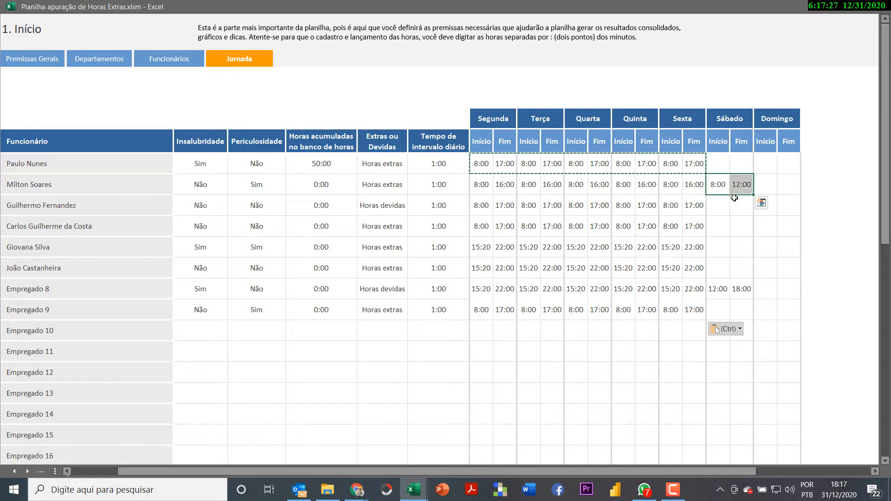
key("ctrl+c")
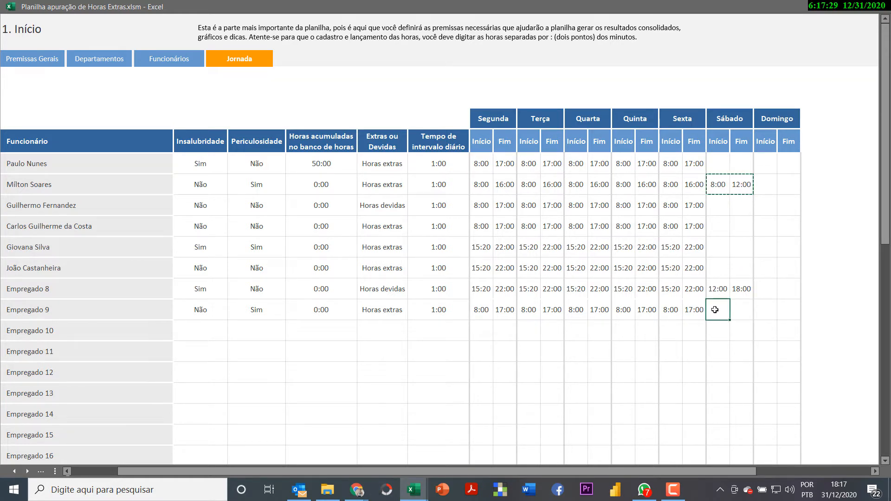
key("ctrl+v")
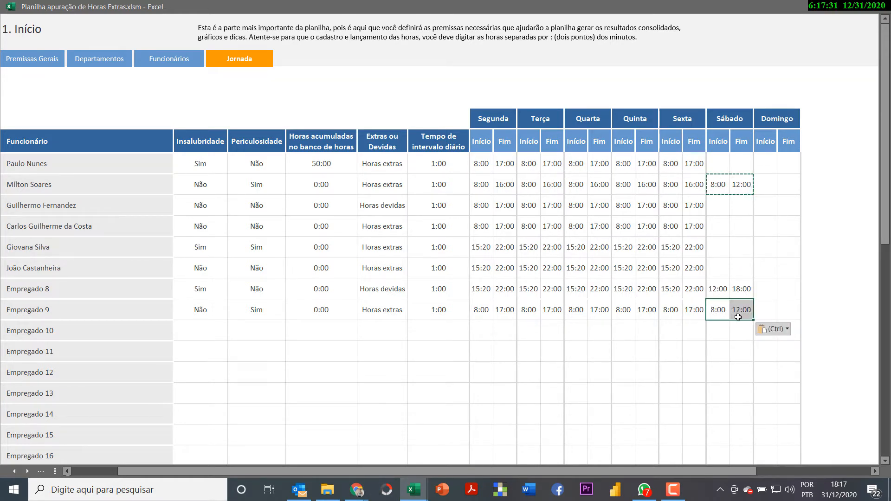
left_click(701, 346)
left_click(761, 308)
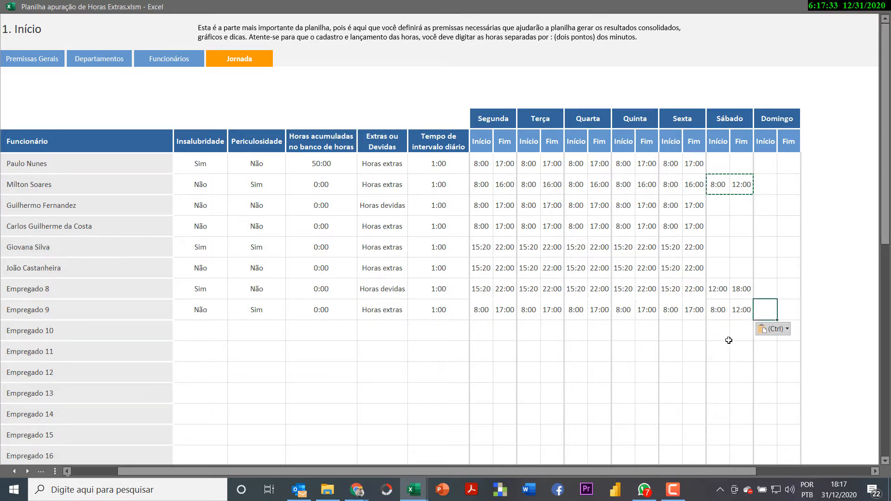
- Open the Lançamento de informações Mensais page and look through the employee list from the first to the last entry
left_click_drag(715, 472, 529, 446)
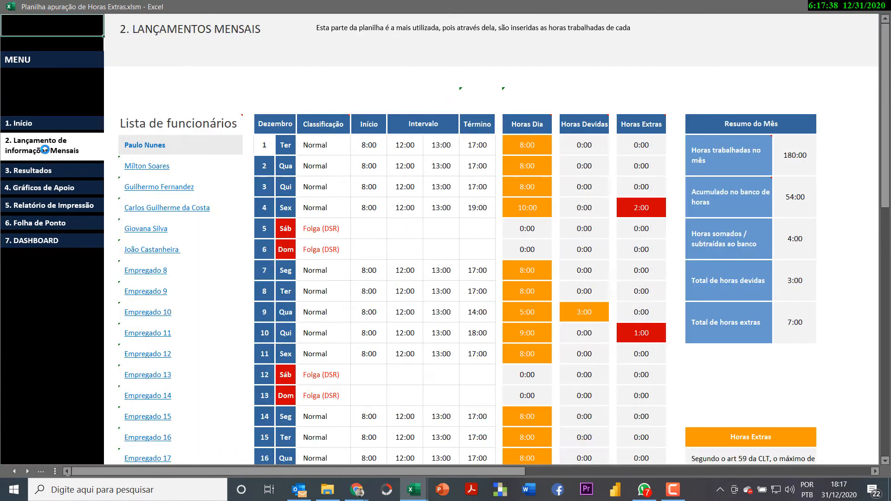
left_click(42, 150)
scroll(157, 264, "down", 5)
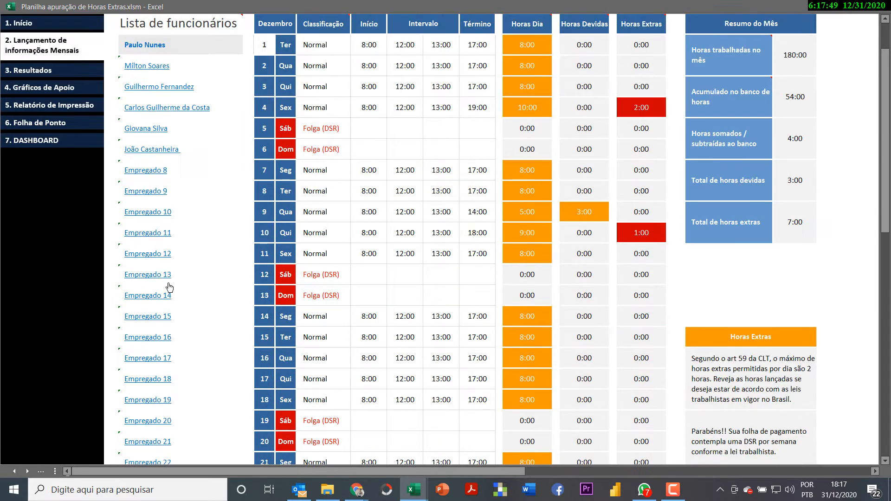
scroll(167, 271, "down", 3)
scroll(166, 275, "up", 5)
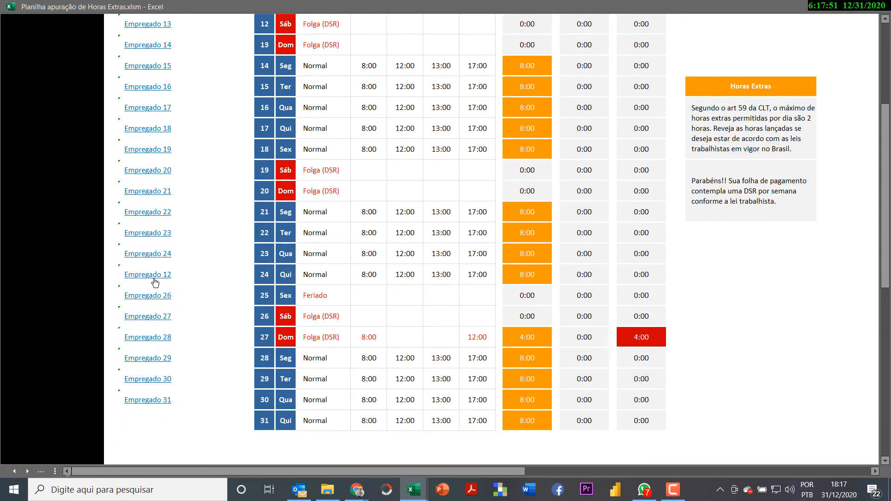
scroll(155, 282, "up", 3)
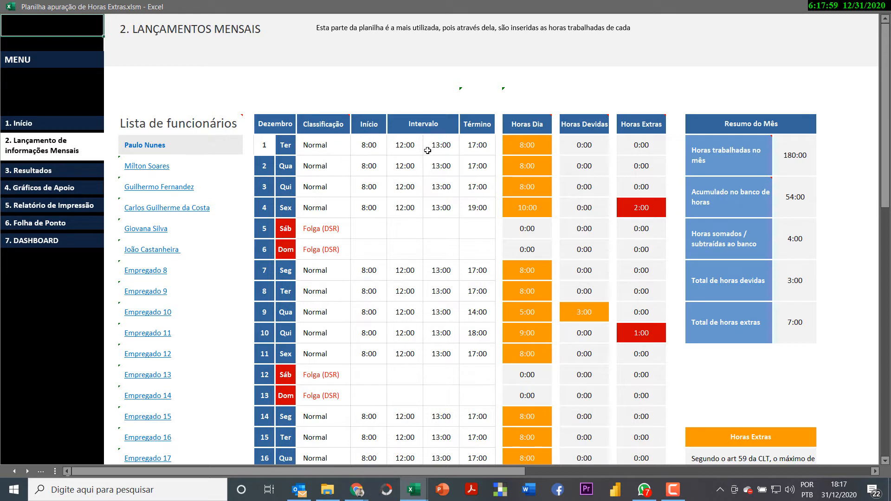
- Look through the days of Dezembro and examine the Classificação options available for day 1
left_click(332, 146)
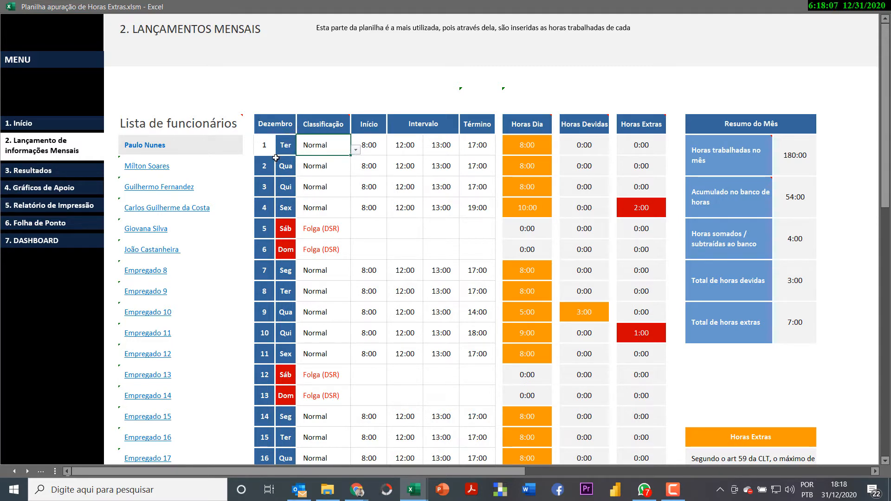
scroll(273, 210, "down", 10)
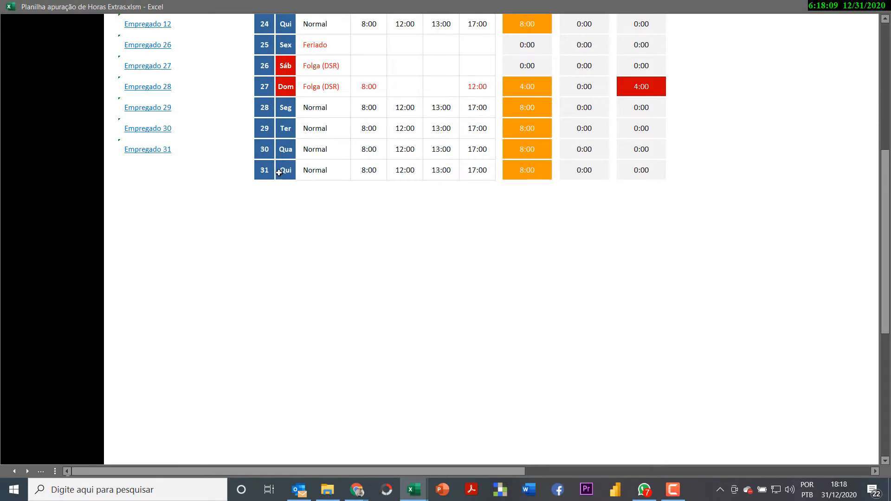
scroll(290, 156, "up", 2)
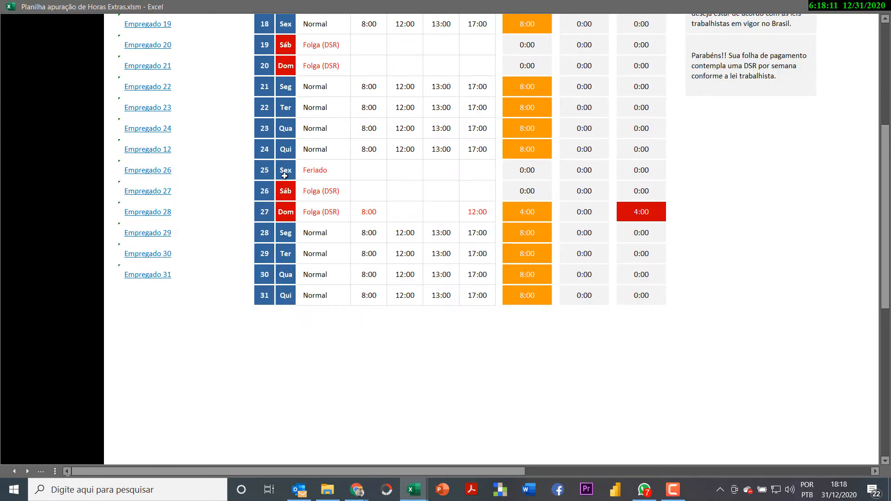
scroll(280, 166, "up", 6)
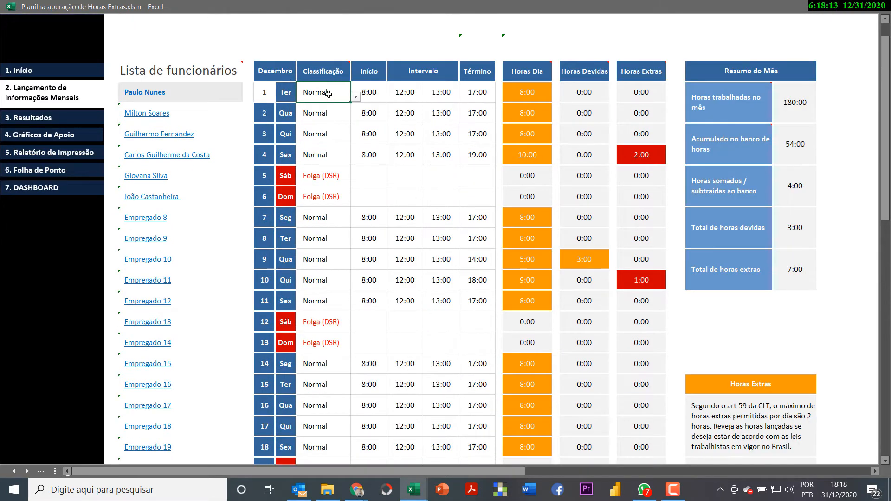
left_click(355, 96)
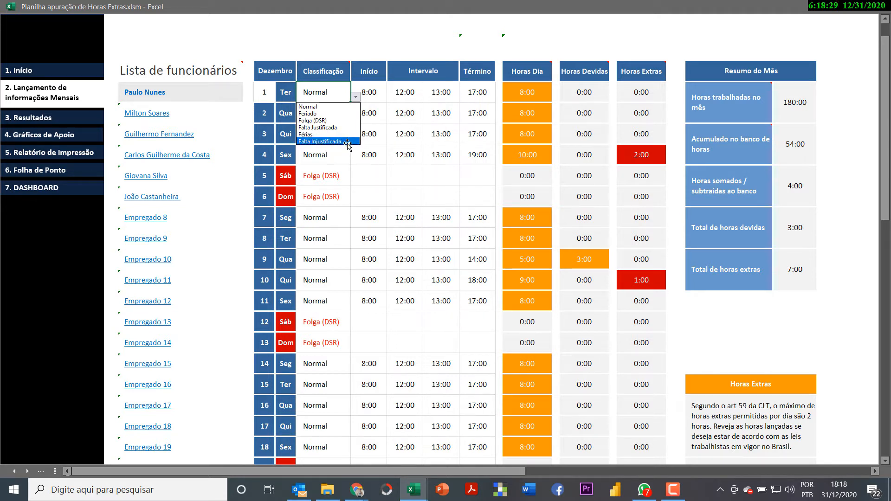
left_click(332, 159)
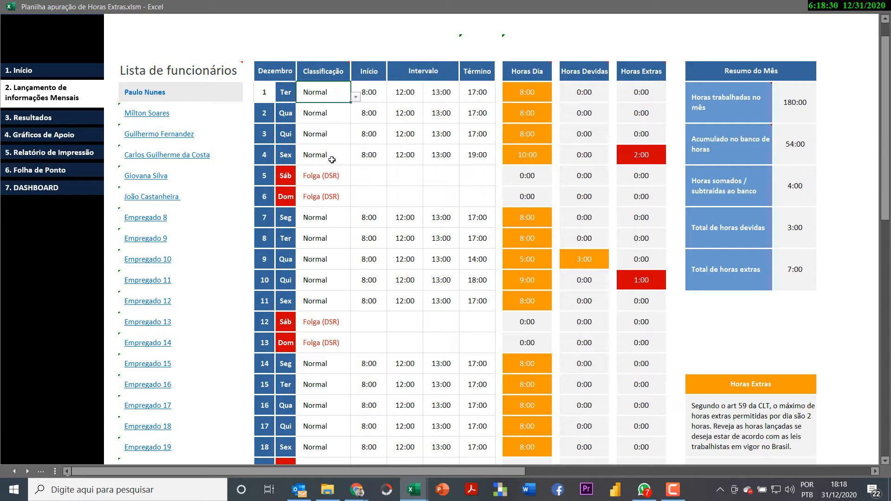
left_click(356, 98)
left_click(356, 99)
- Review day 1's Início, Intervalo and Término times along with its Horas Dia, Horas Devidas and Horas Extras
left_click(373, 90)
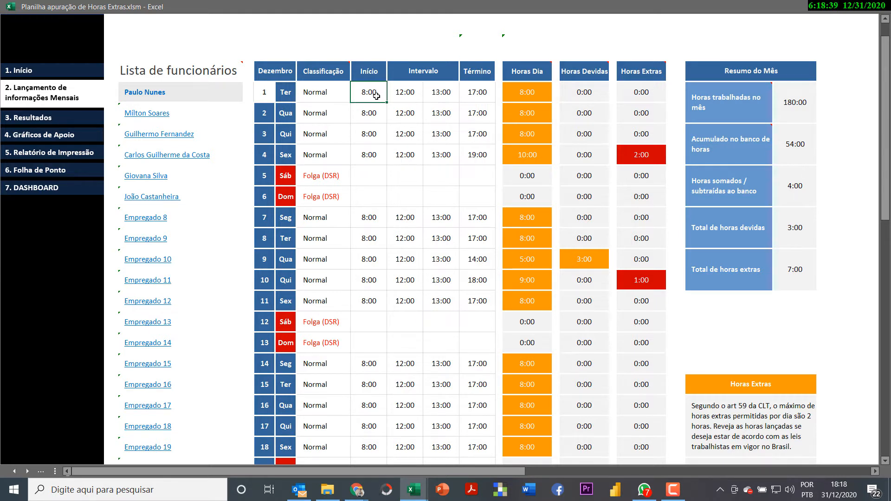
left_click(408, 92)
left_click(431, 93)
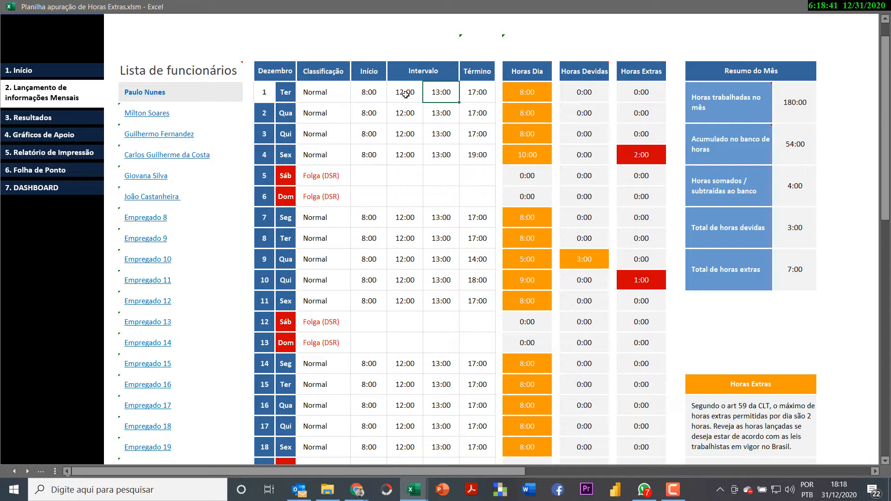
left_click(406, 94)
left_click(434, 94)
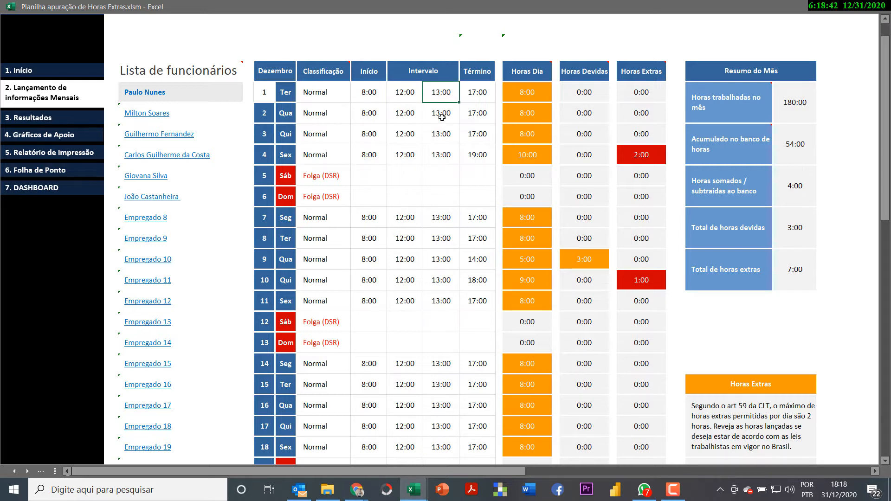
left_click(476, 89)
left_click(544, 94)
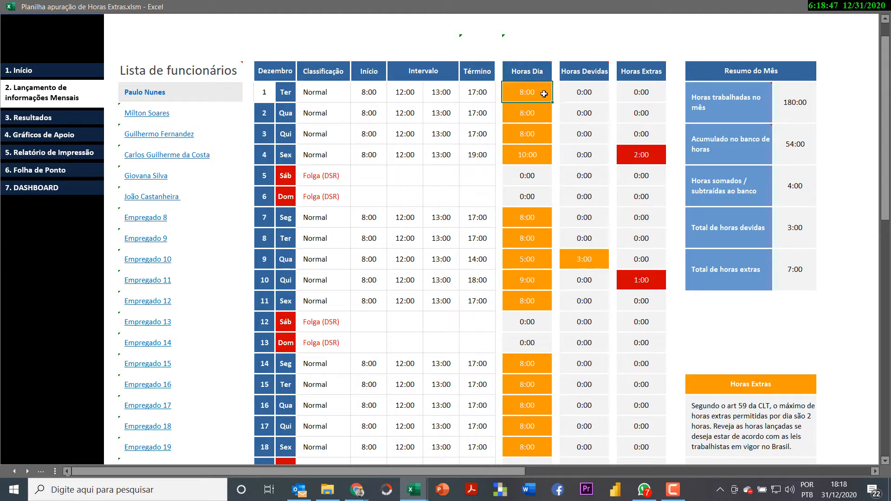
left_click(583, 99)
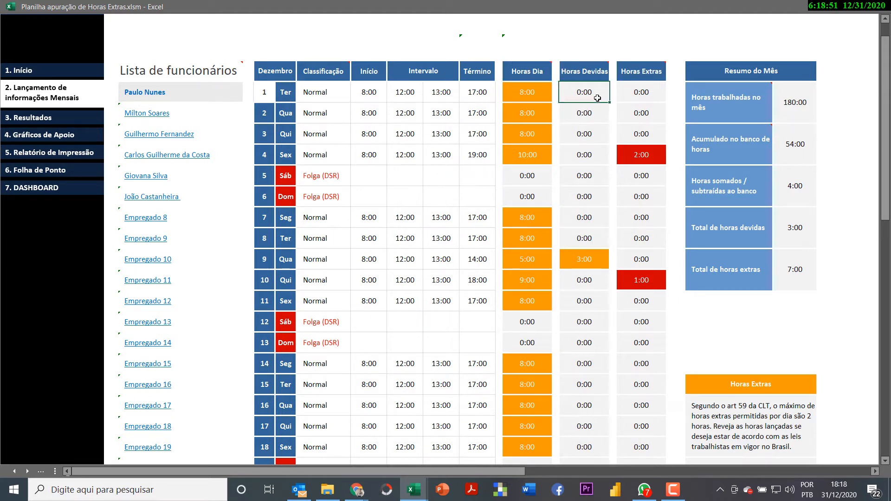
left_click(631, 91)
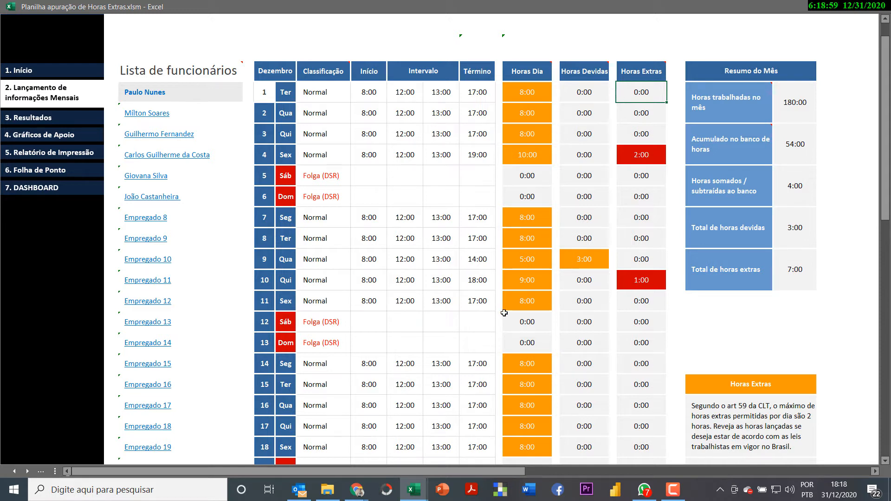
- Examine day 9's Início, Intervalo and Término times and its Horas Dia value
left_click_drag(315, 260, 481, 260)
left_click(375, 258)
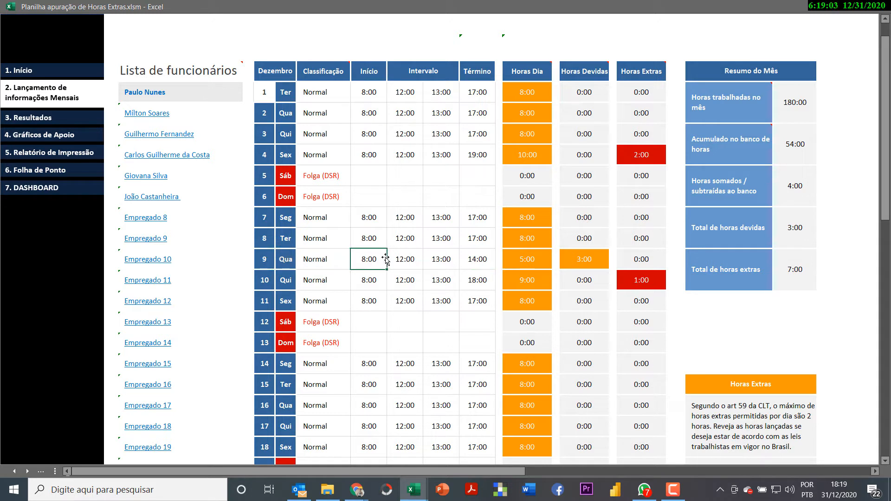
left_click(404, 259)
left_click(434, 261)
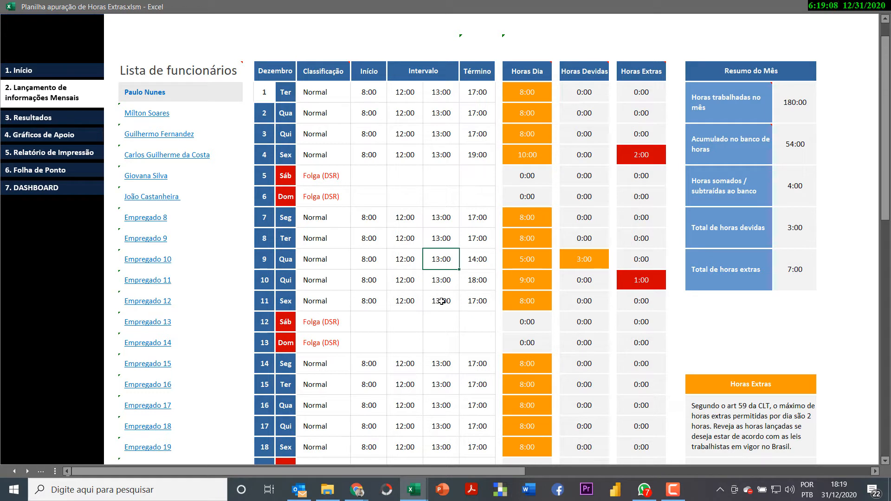
left_click(475, 260)
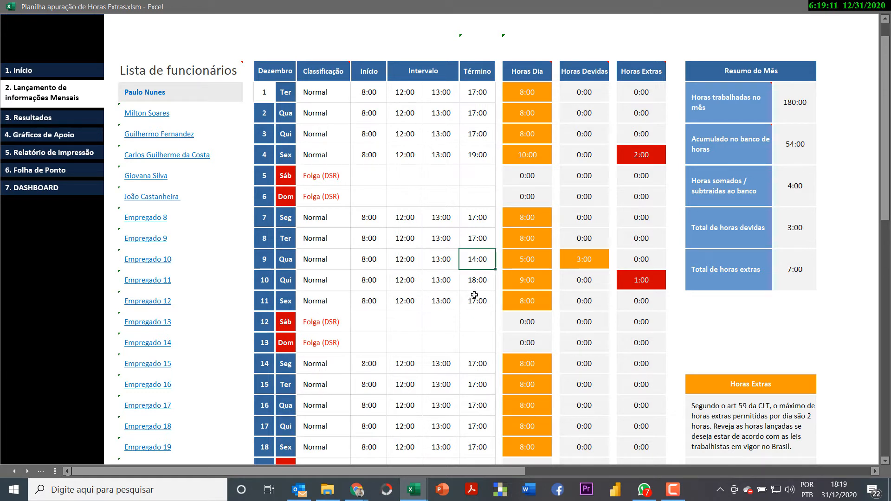
left_click(515, 258)
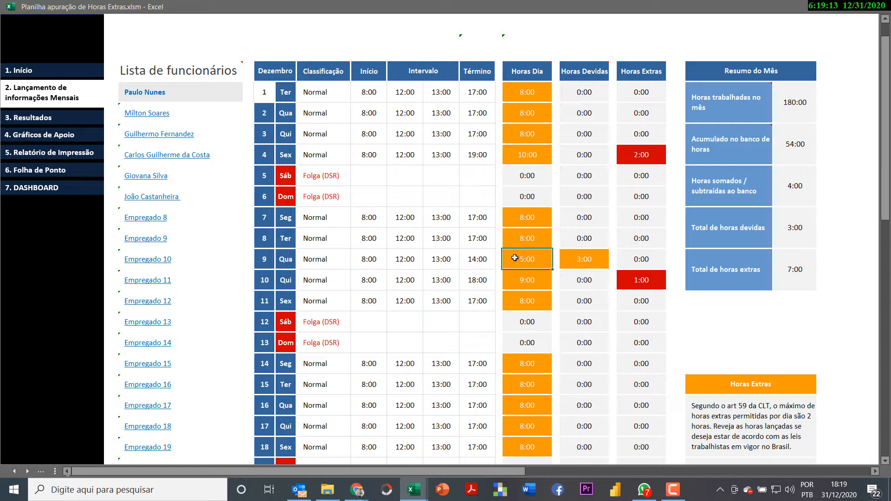
- Examine day 9's Horas Devidas value and day 10's Início, Intervalo, Término and Horas Extras values
left_click(597, 259)
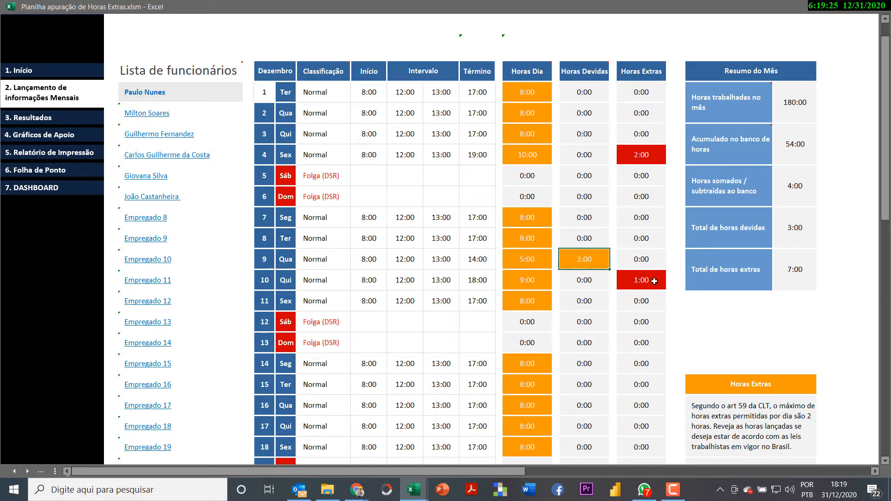
left_click(364, 280)
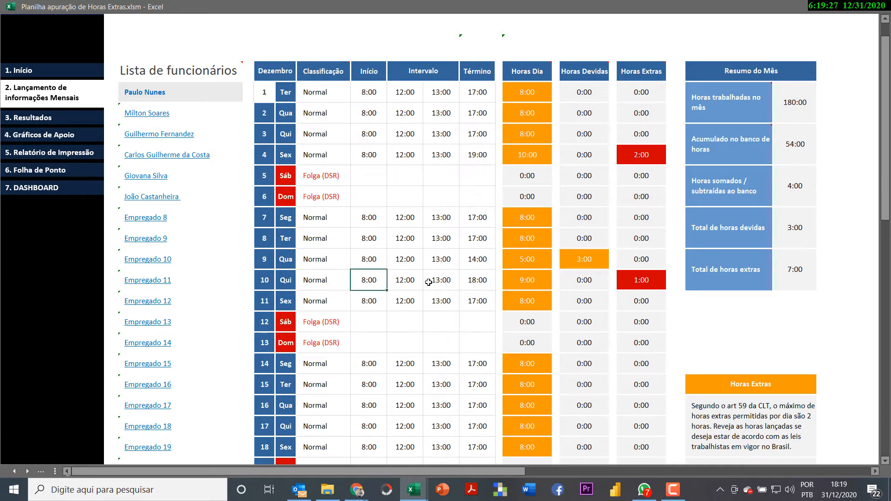
left_click(402, 277)
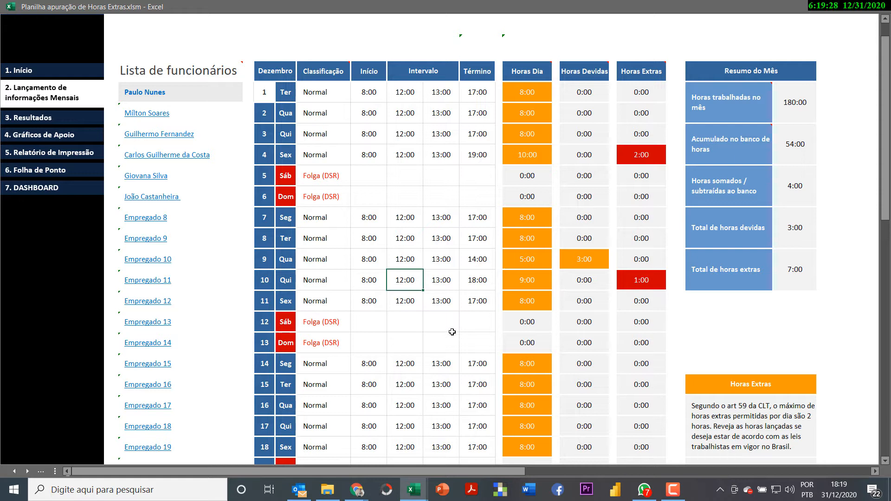
left_click(446, 280)
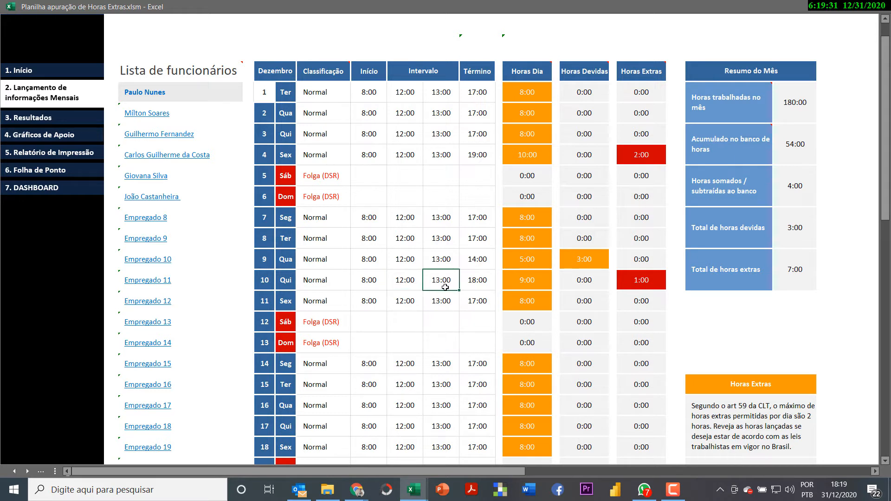
left_click(470, 278)
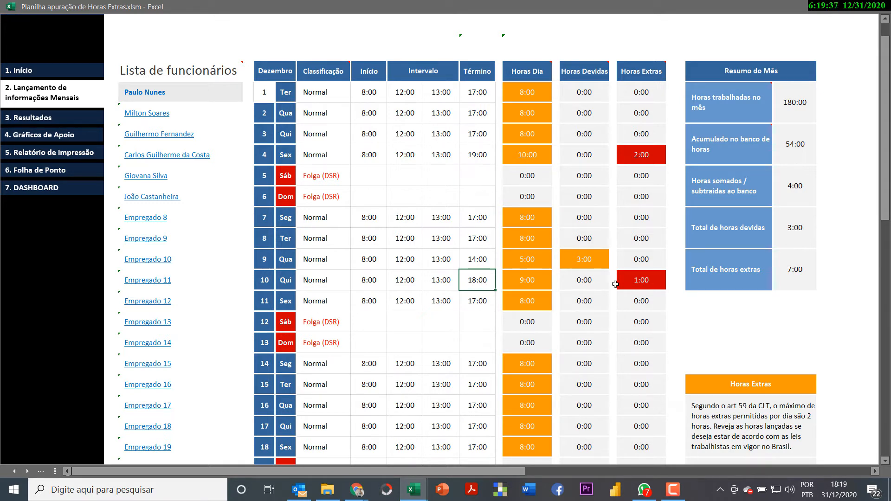
left_click(644, 280)
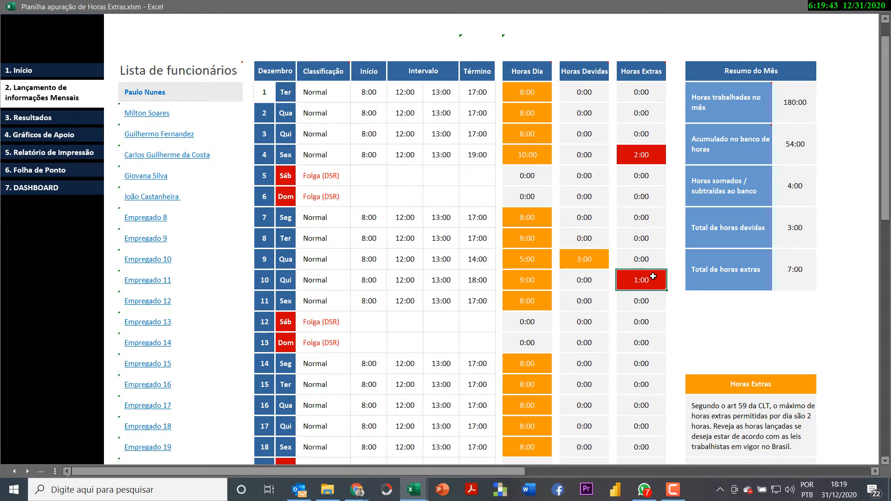
- Review the Resumo do Mês summary, from Horas trabalhadas no mês through the hour bank figures to Total de horas extras
left_click(767, 66)
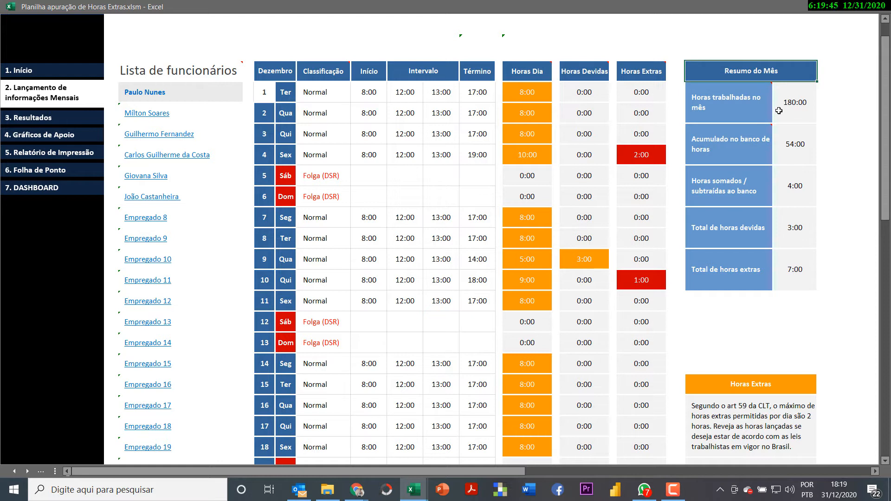
left_click(786, 109)
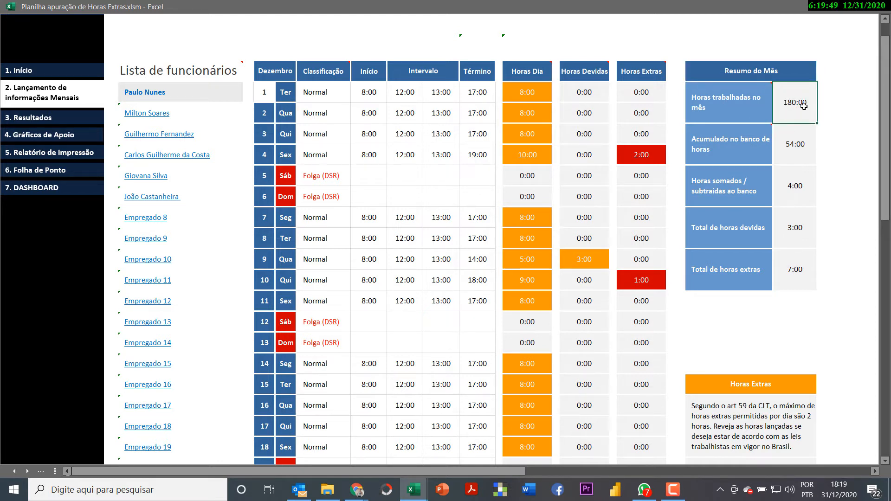
left_click(794, 148)
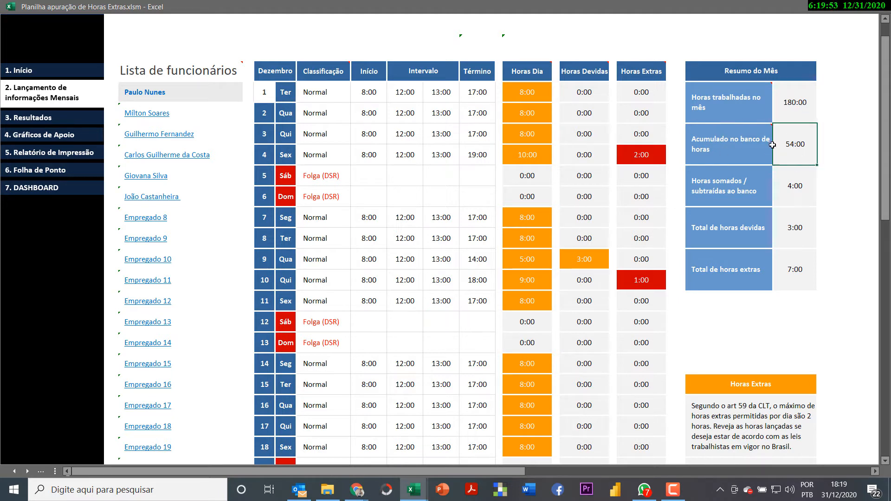
left_click(797, 190)
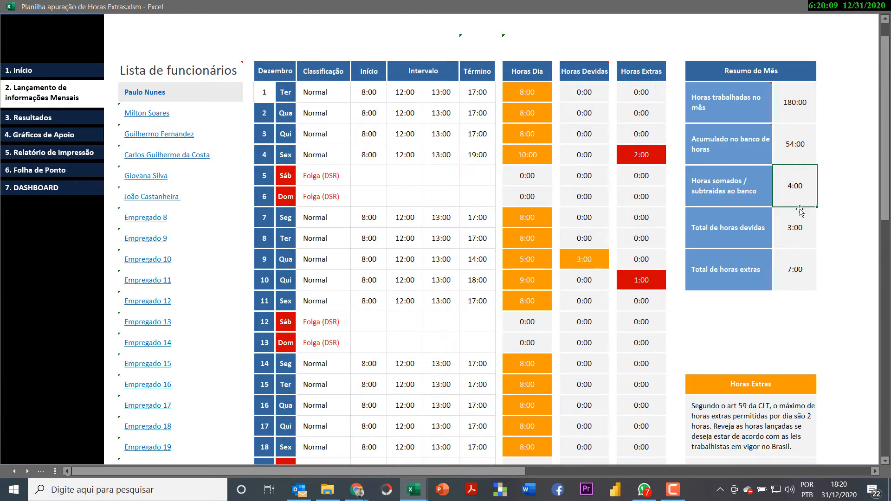
left_click(798, 238)
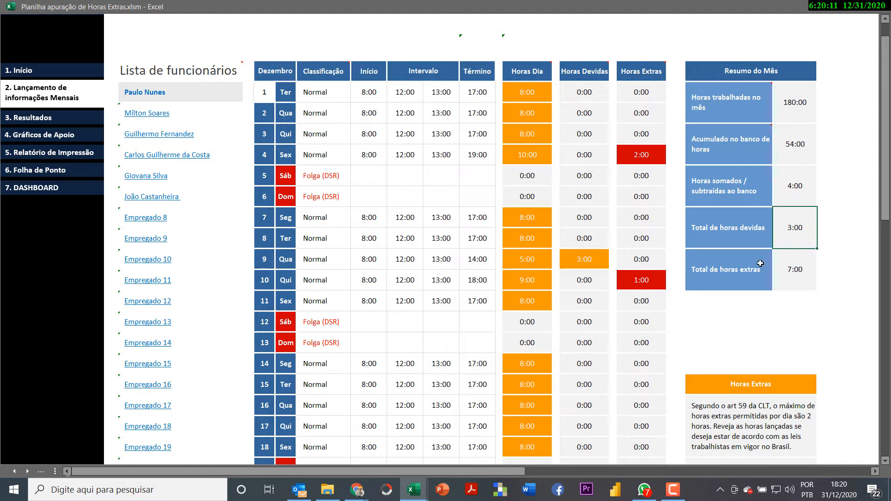
left_click(788, 276)
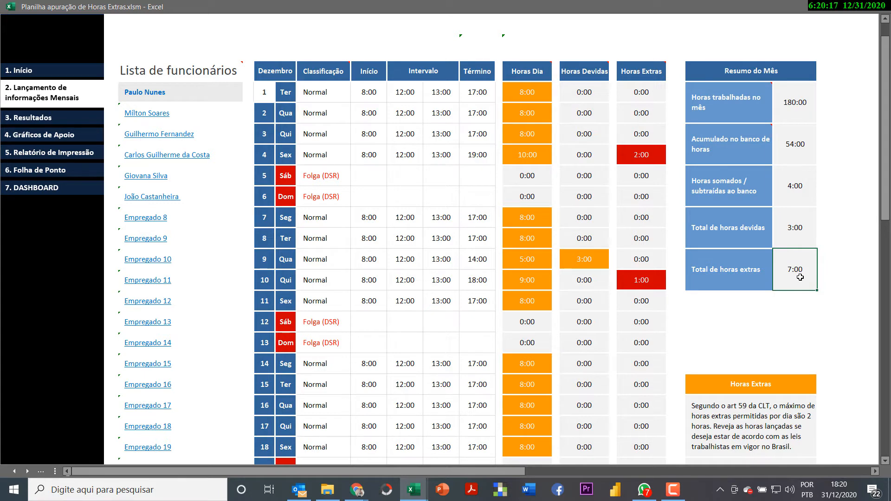
- Read the two labour-law notes under Horas Extras, on the daily overtime limit and the weekly DSR
scroll(788, 278, "down", 2)
left_click(744, 320)
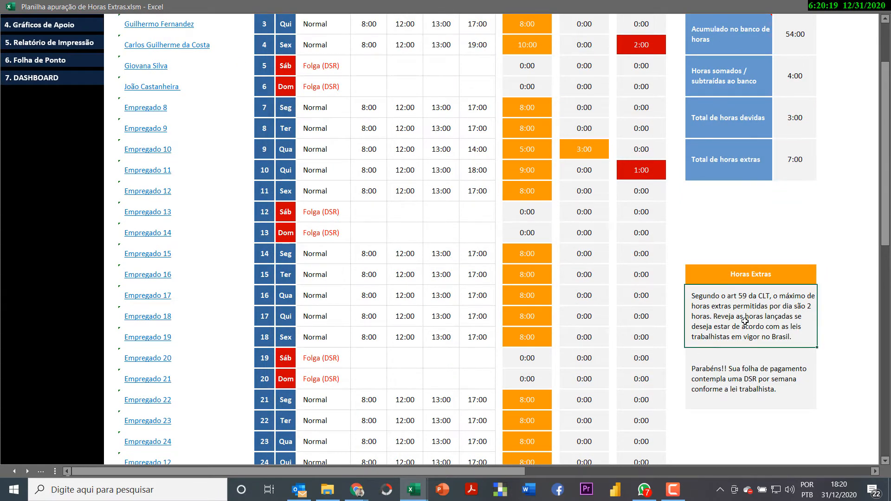
left_click(748, 378)
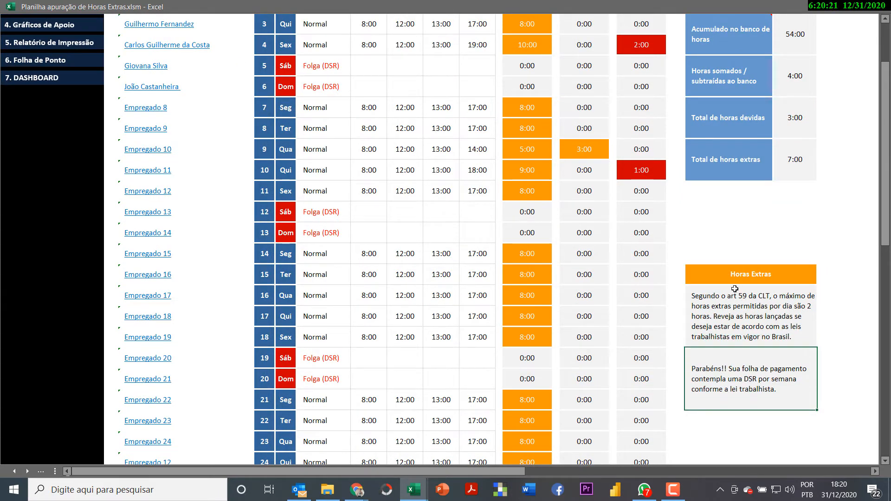
left_click(742, 311)
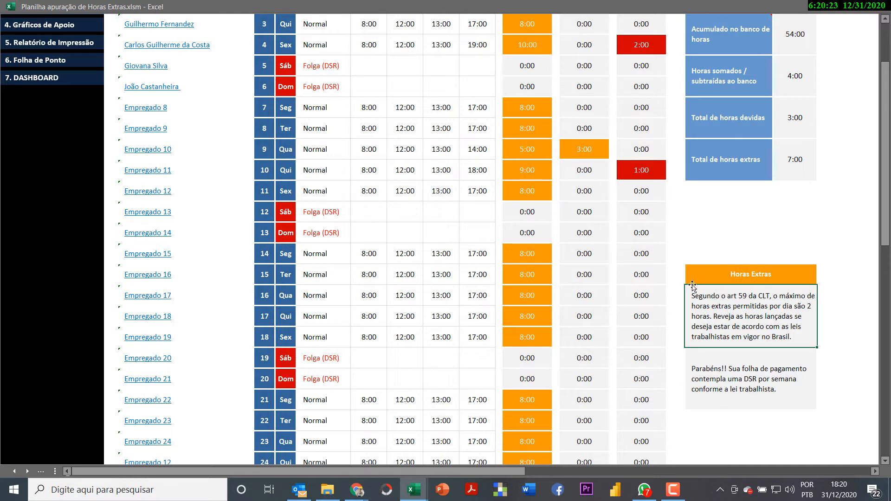
- Look through the monthly entry sheets from the third listed employee to Empregado 9, ending on the fourth employee's sheet
scroll(189, 255, "up", 3)
scroll(185, 256, "down", 7)
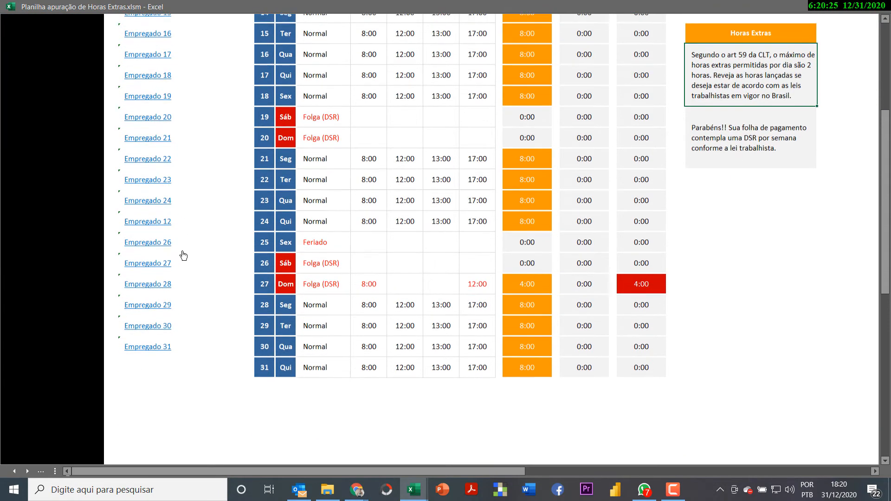
scroll(183, 254, "up", 6)
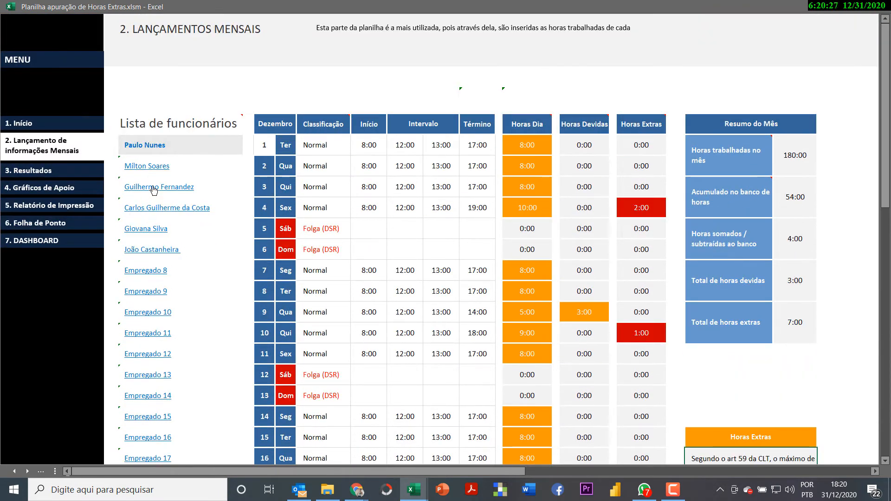
left_click(154, 188)
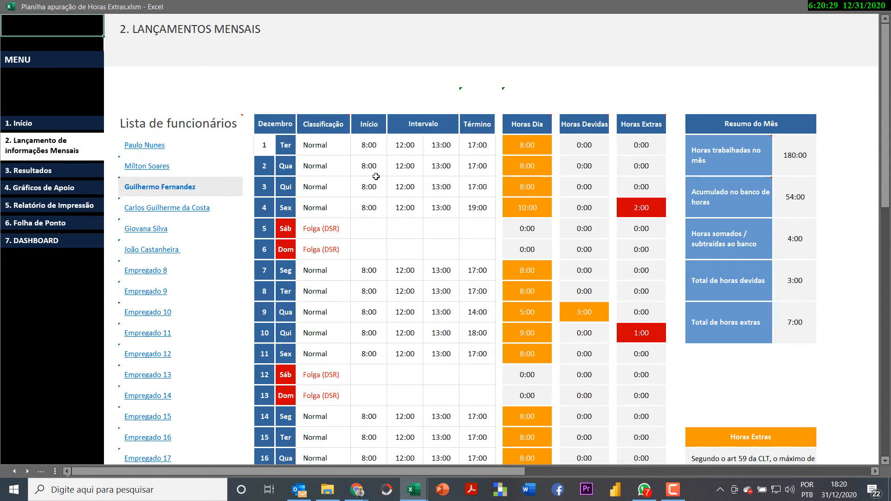
left_click(167, 215)
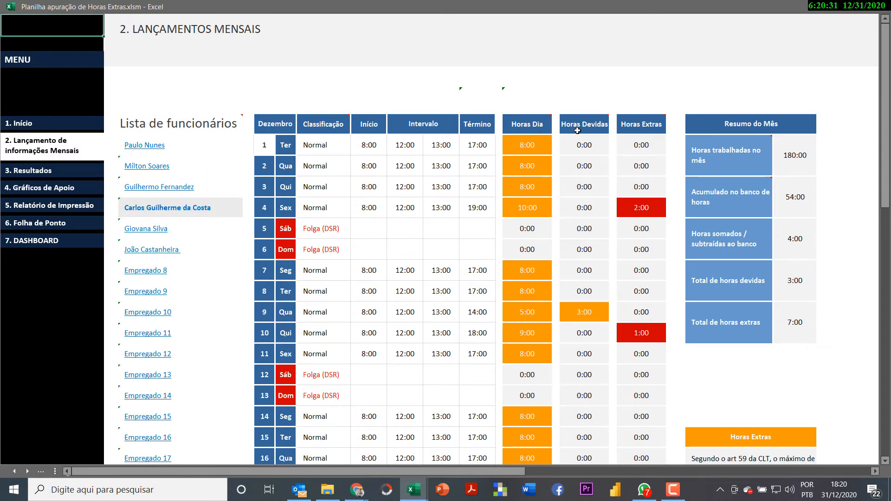
left_click(163, 234)
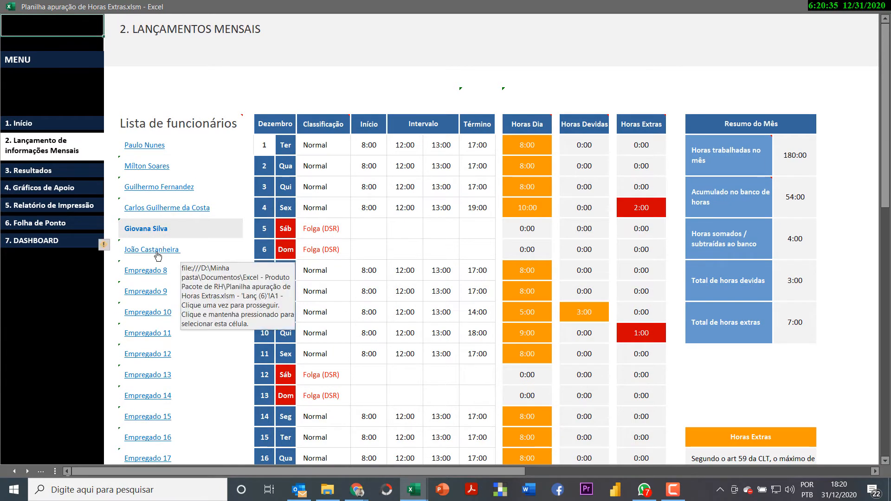
left_click(157, 253)
left_click(145, 277)
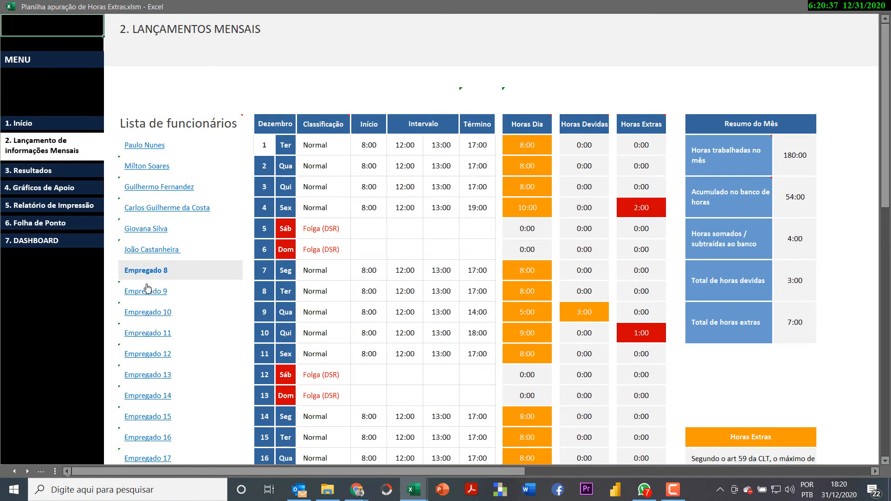
left_click(152, 292)
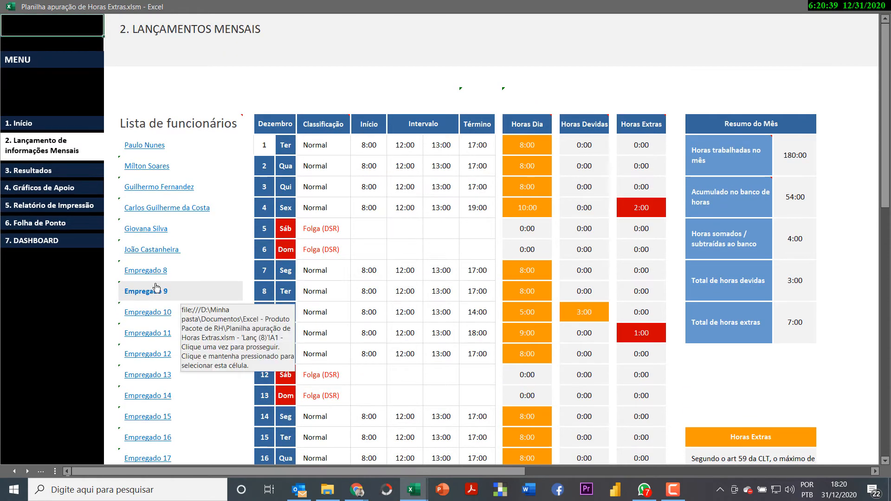
left_click(149, 210)
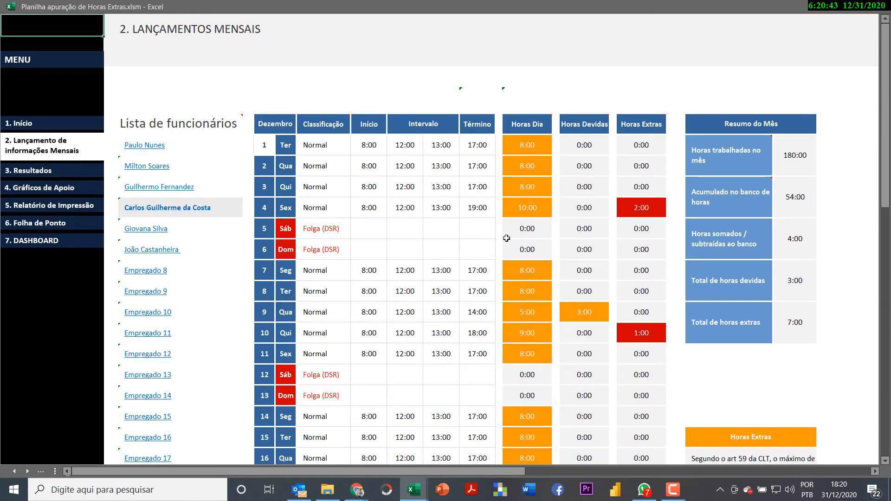
- Open the Resultados page and review the DEZ figures from Valor Homem-Hora across to Salário Base for all employees
left_click(23, 170)
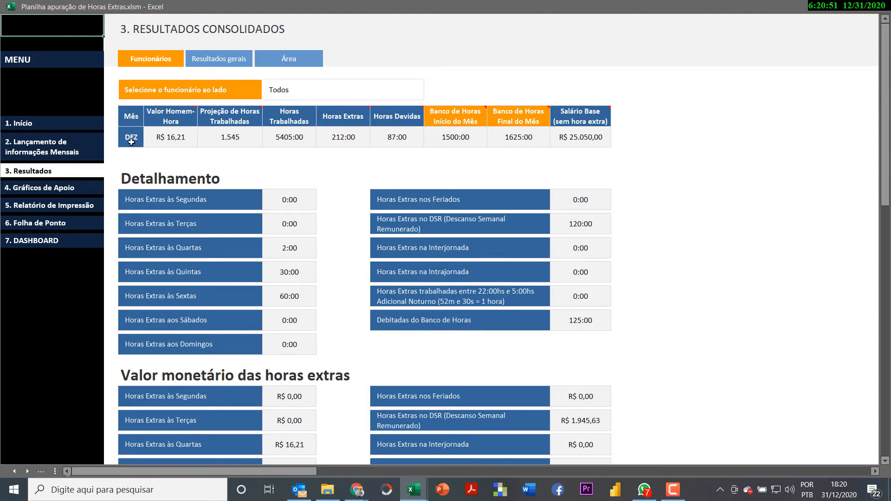
left_click(176, 142)
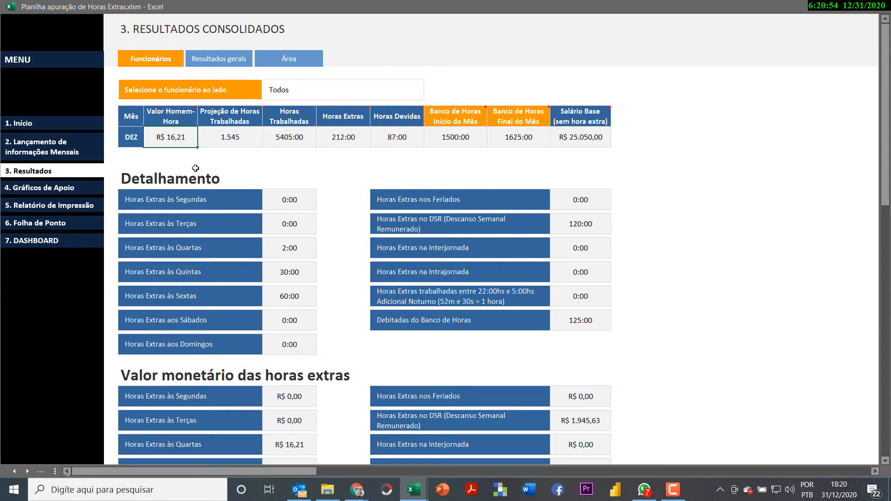
left_click(231, 139)
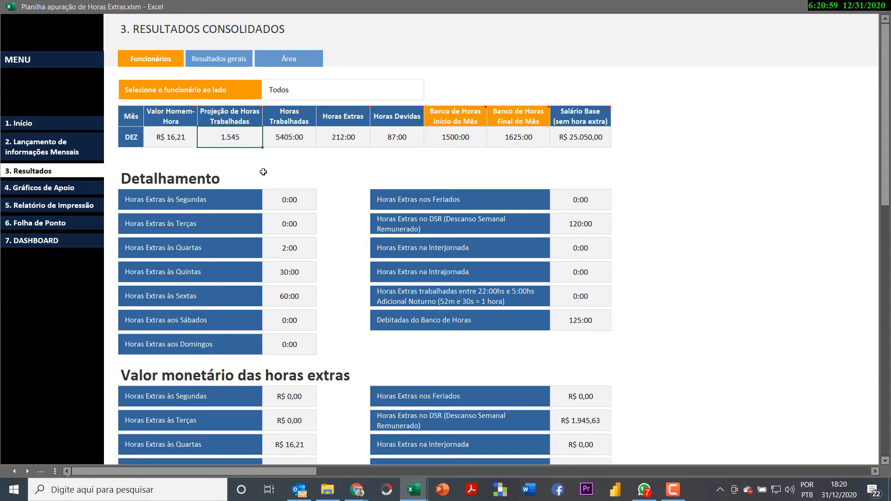
left_click(291, 136)
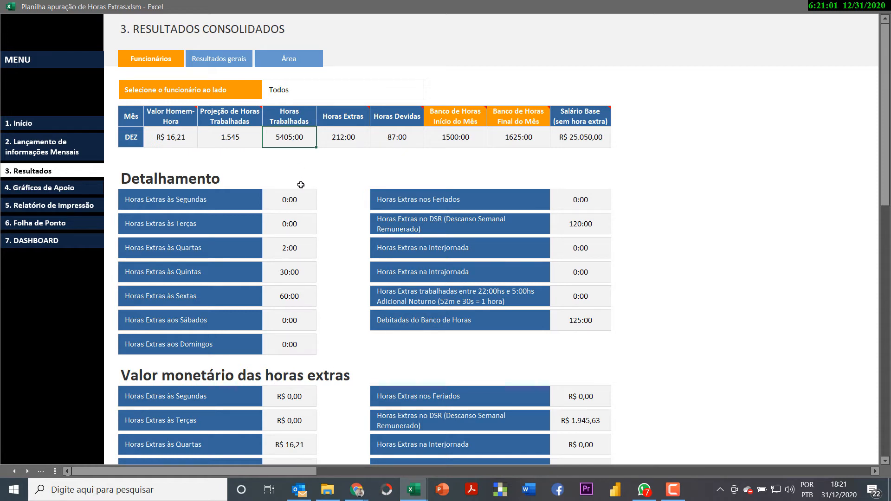
left_click(343, 138)
left_click(397, 139)
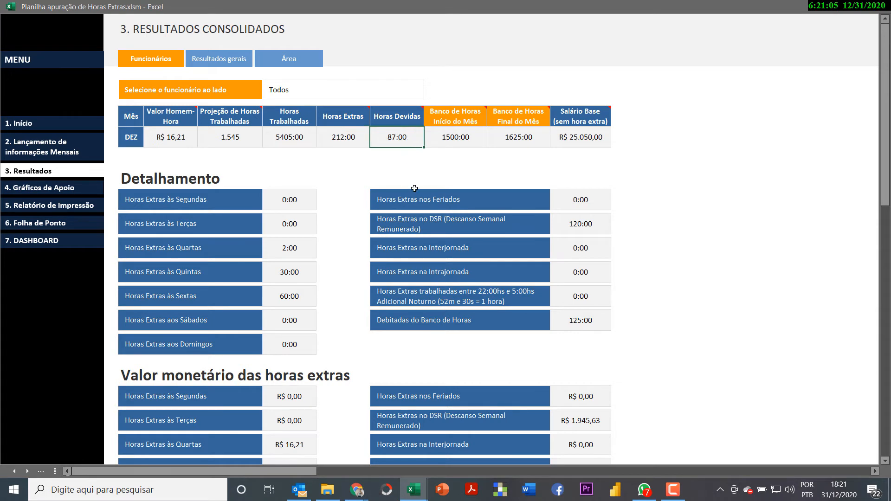
left_click(449, 137)
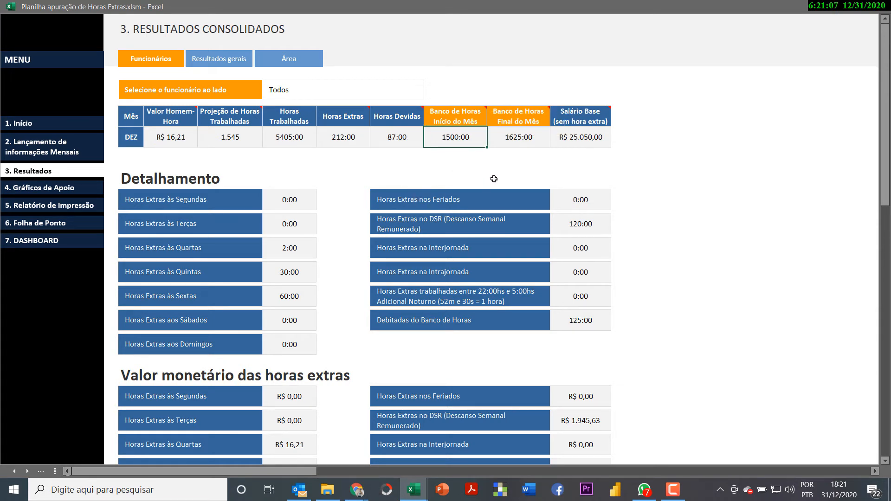
left_click(528, 136)
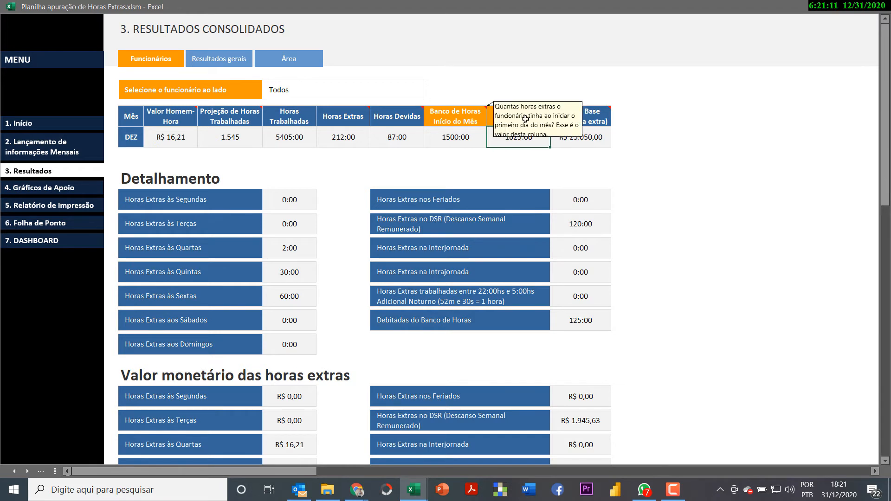
mouse_move(551, 119)
left_click(584, 136)
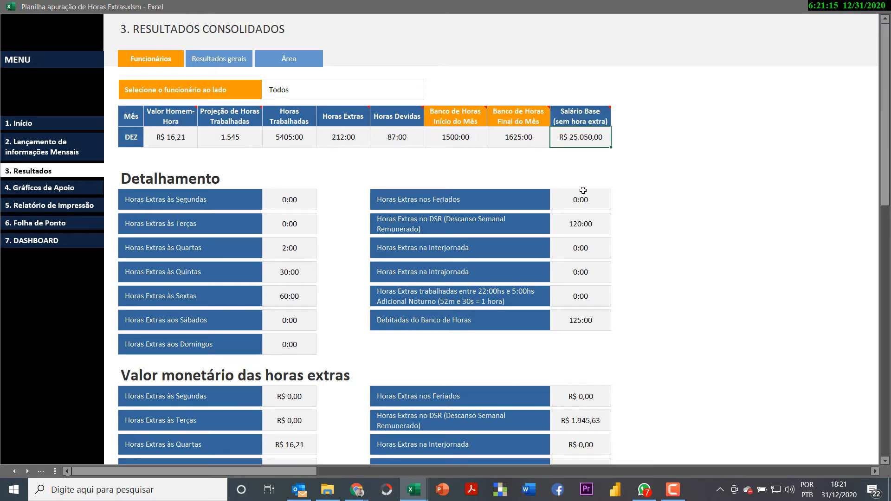
- Show the consolidated results for the first listed employee, and return the employee selection to Todos
left_click(305, 91)
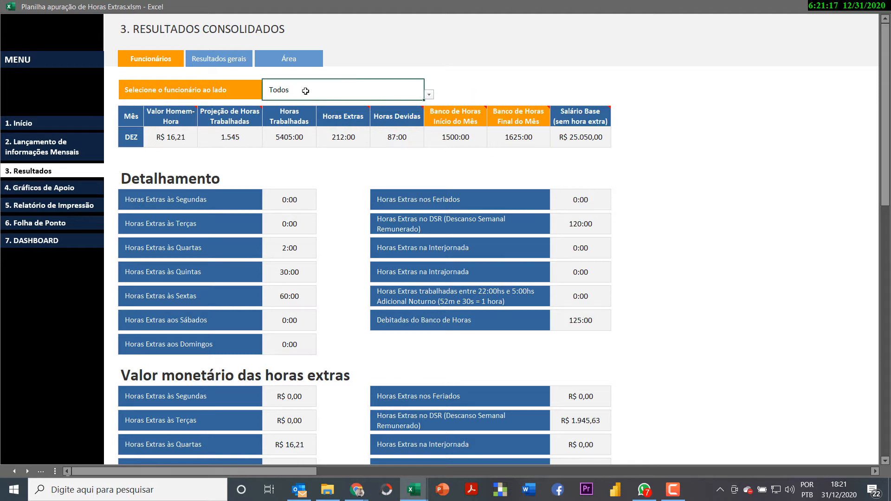
left_click(429, 96)
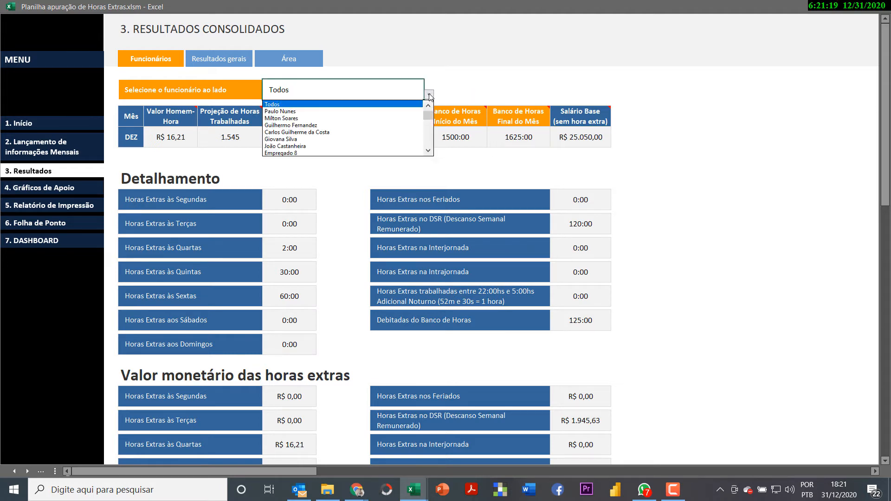
left_click(281, 112)
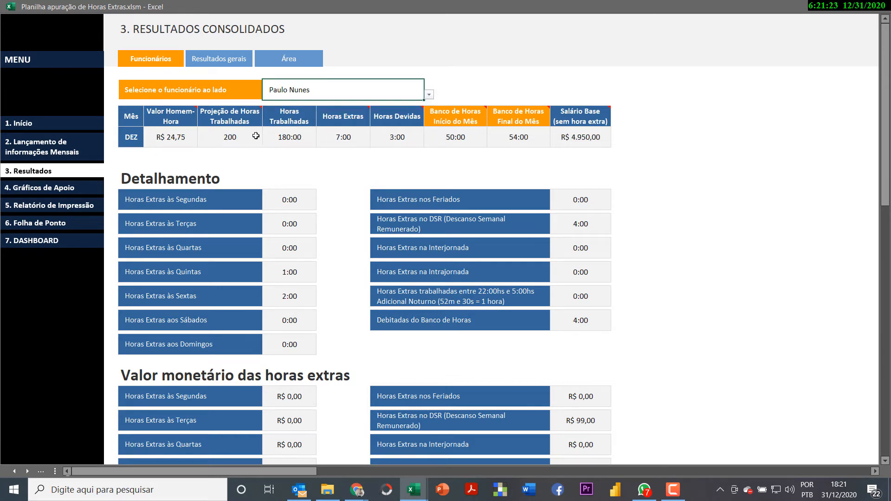
left_click(429, 95)
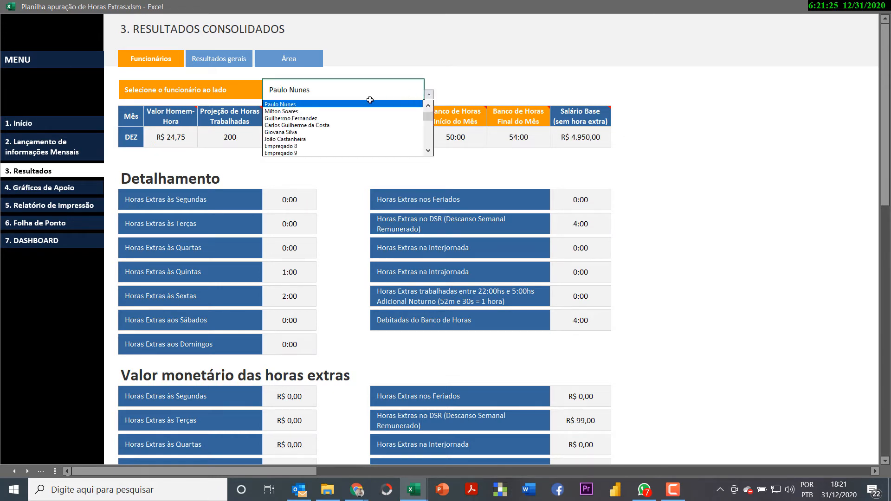
left_click(428, 105)
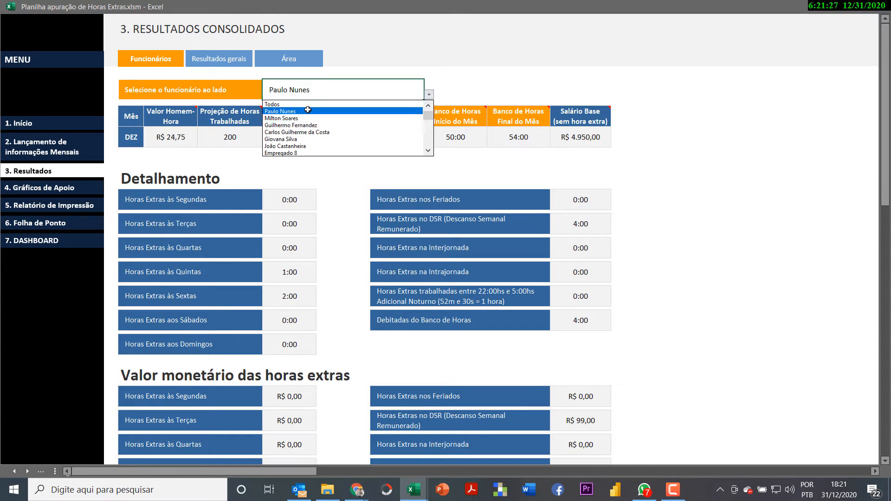
left_click(294, 104)
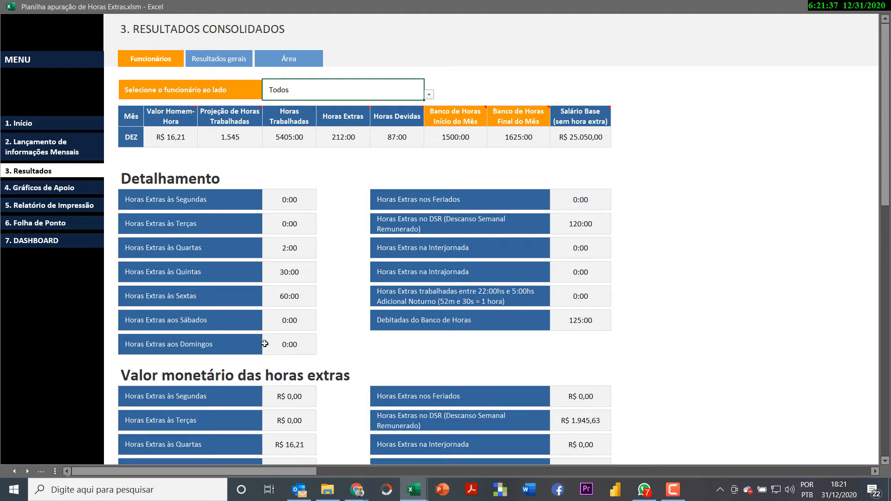
- Examine the Horas Extras às Quintas and Horas Extras às Sextas totals under Detalhamento
left_click(288, 272)
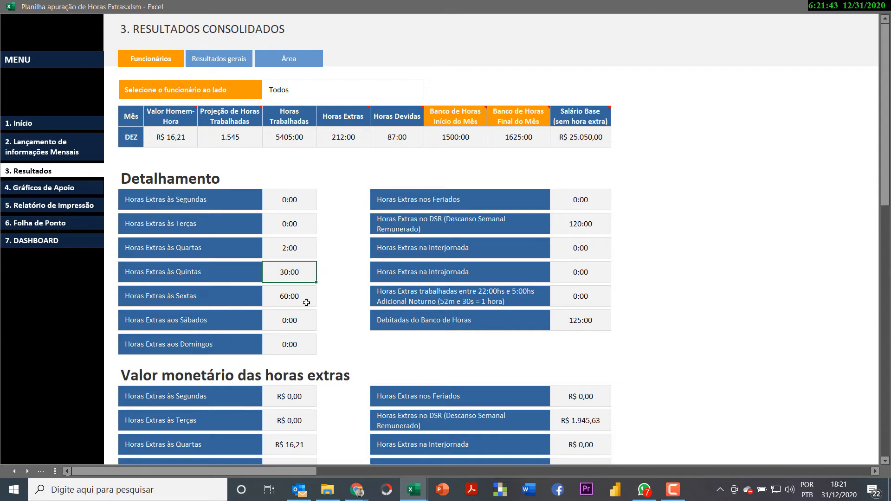
left_click(283, 293)
left_click(295, 277)
left_click(309, 296)
- Review the weekday rows under Valor monetário das horas extras, from Segundas to Domingos, ending on the Sextas amount
scroll(339, 279, "down", 1)
scroll(340, 277, "down", 1)
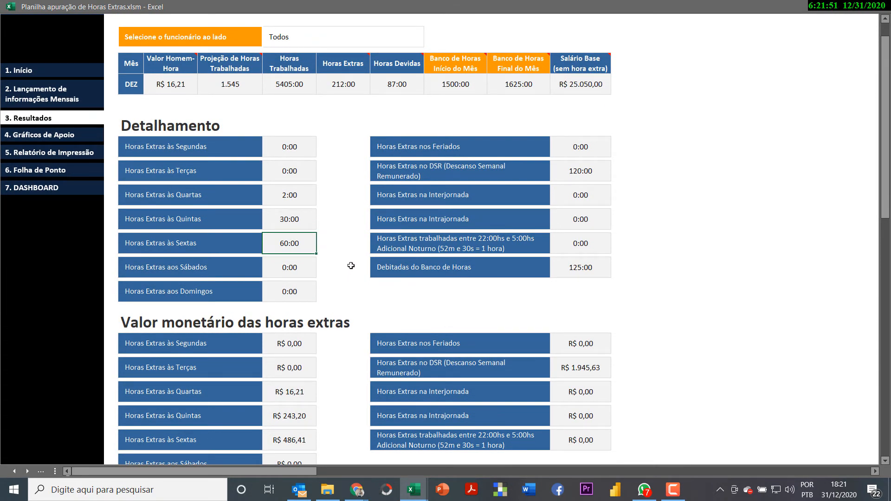
scroll(344, 272, "down", 1)
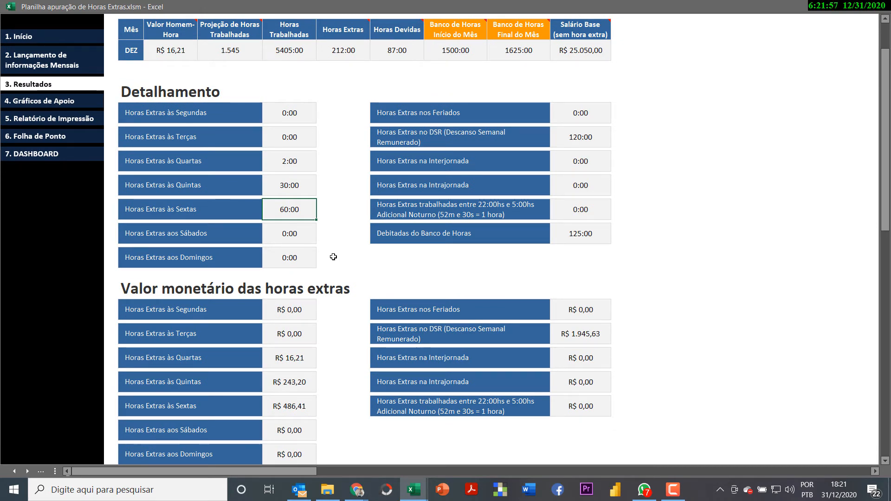
scroll(331, 256, "down", 1)
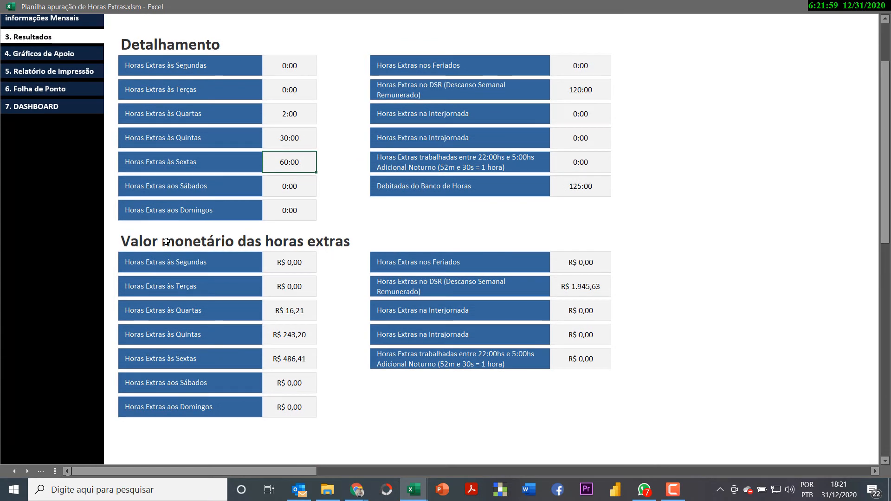
left_click(293, 264)
left_click(166, 258)
left_click_drag(166, 282, 191, 408)
left_click(294, 358)
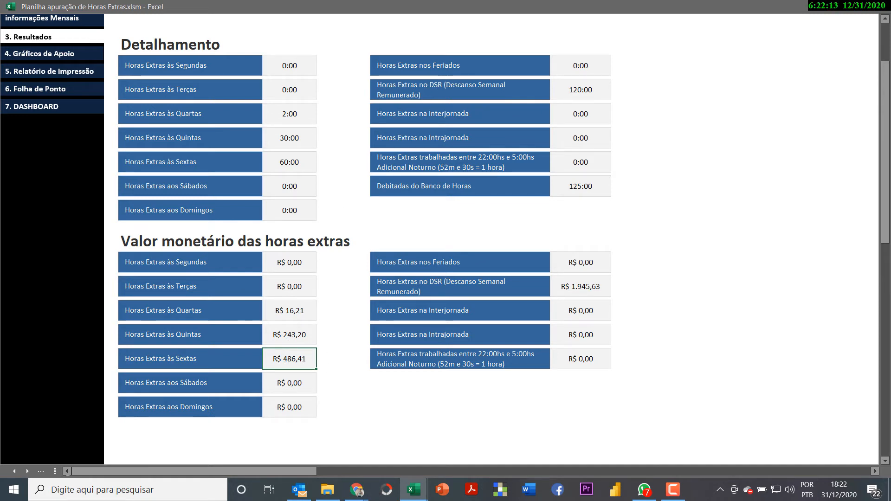
- Review the Detalhamento categories from Horas Extras nos Feriados to Debitadas do Banco de Horas, plus the matching monetary section
scroll(307, 156, "up", 2)
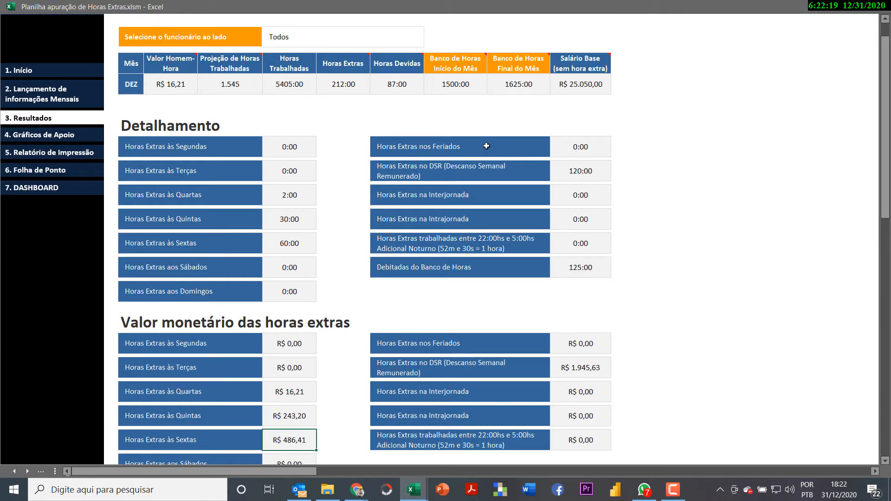
left_click(461, 148)
left_click(482, 173)
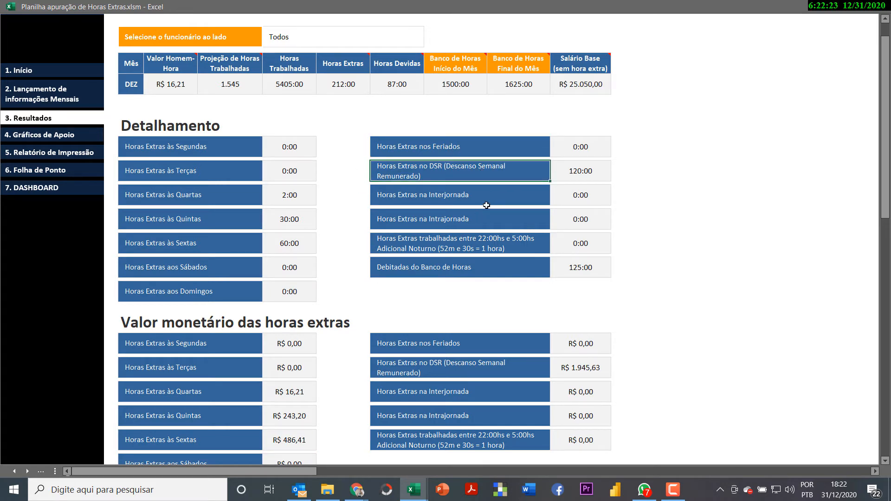
left_click(486, 205)
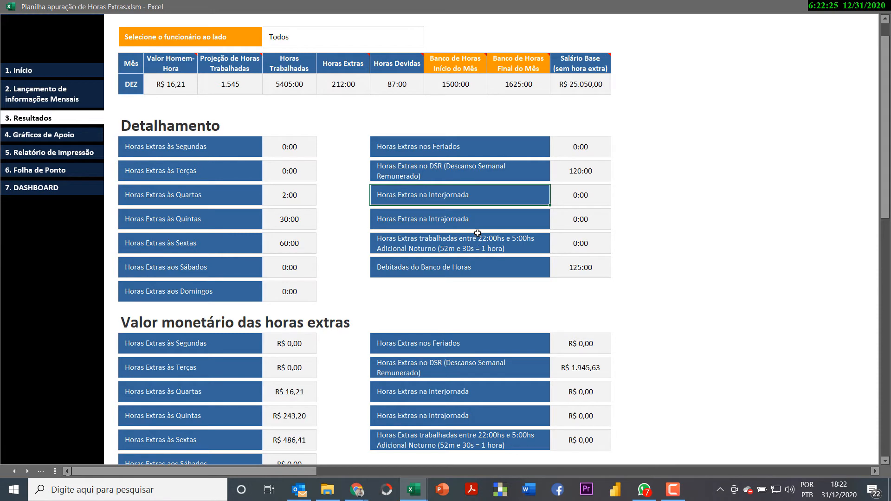
left_click(478, 230)
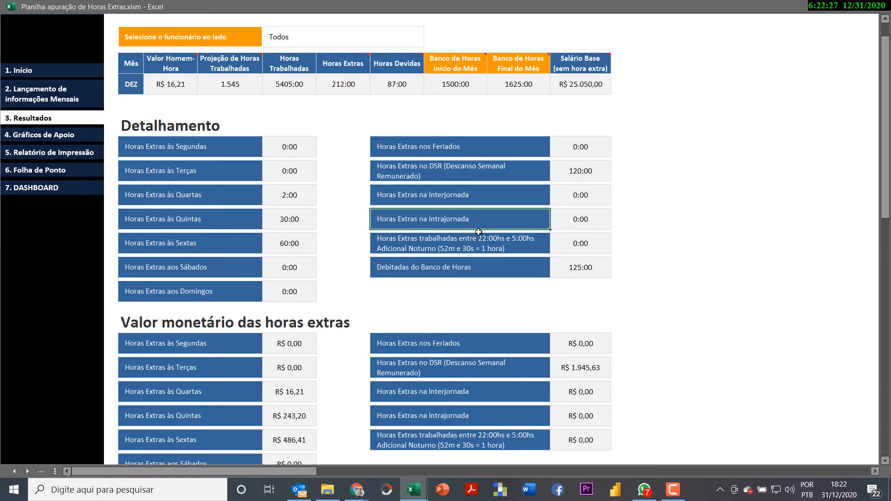
left_click(478, 245)
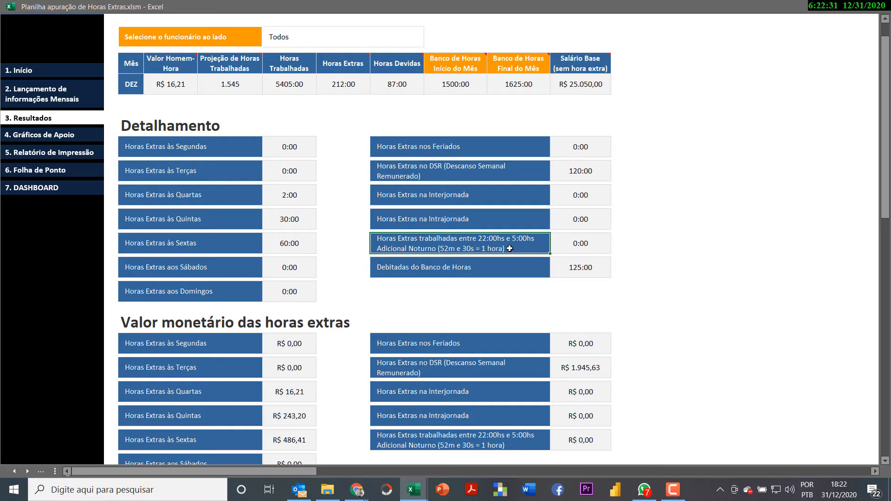
left_click(484, 272)
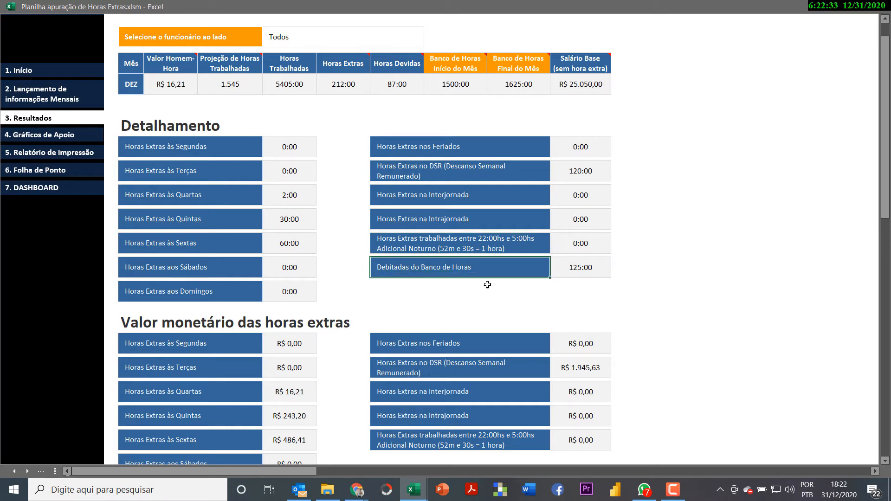
left_click(571, 273)
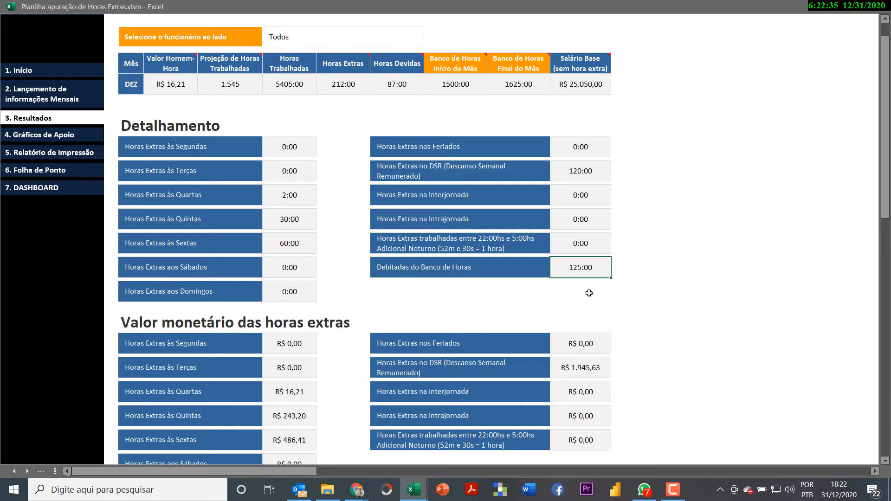
scroll(462, 266, "down", 2)
left_click(465, 268)
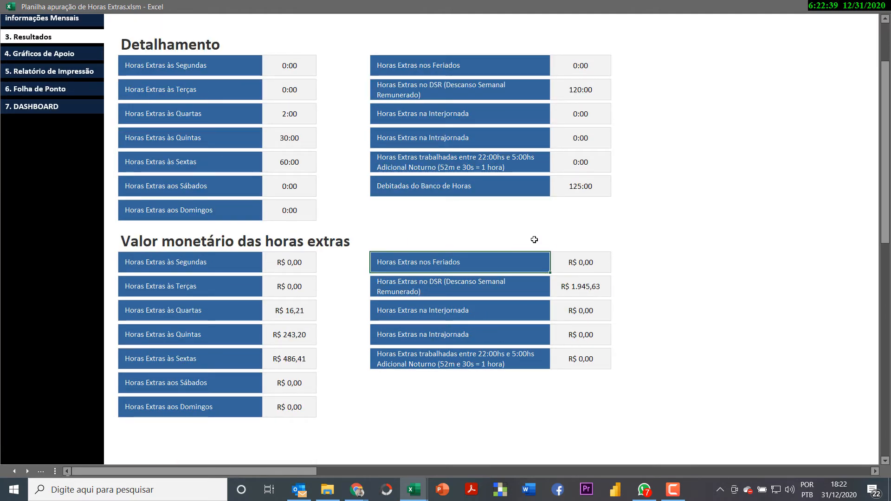
- Open Resultados gerais and review the first employee's row from Valor Homem-Hora across to Salário Base
scroll(417, 153, "up", 3)
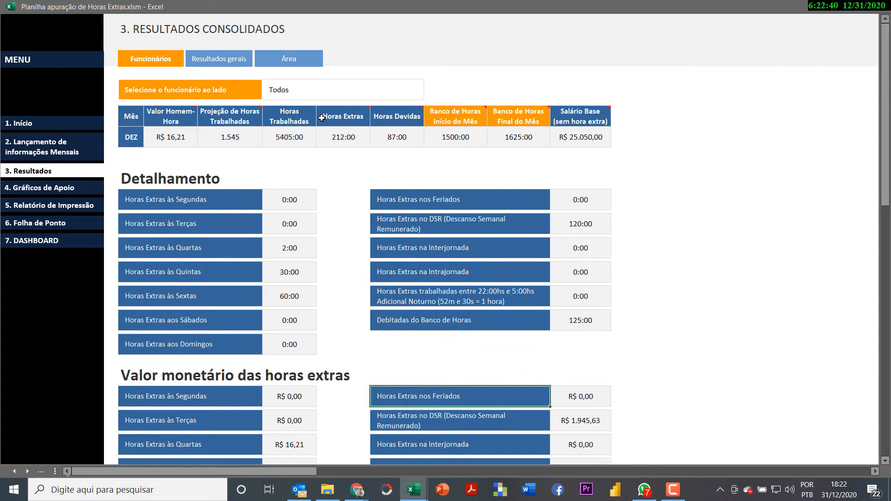
left_click(236, 65)
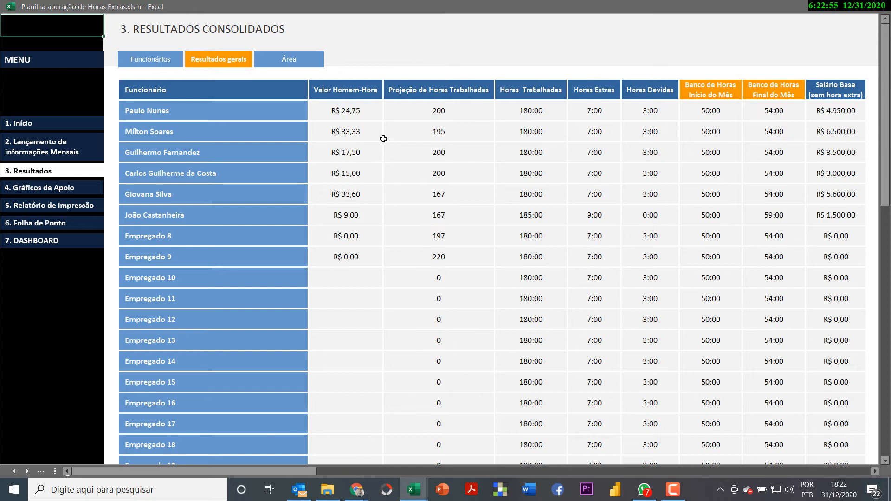
left_click(345, 116)
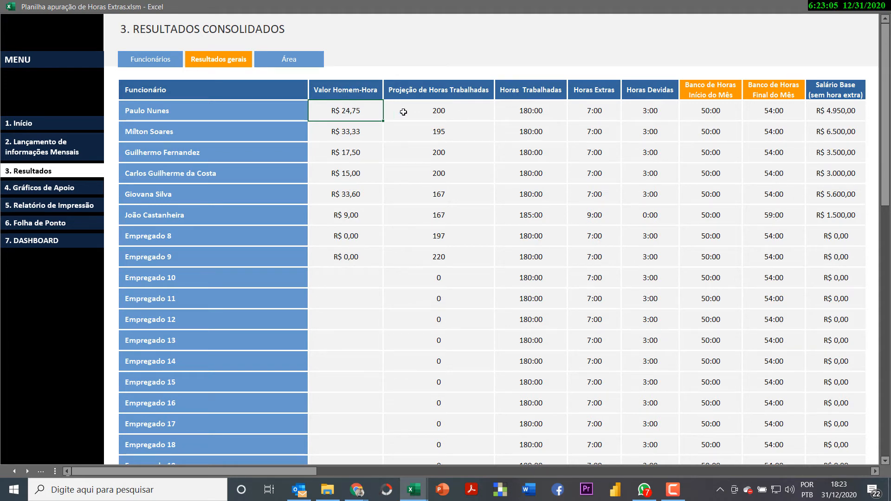
left_click(418, 111)
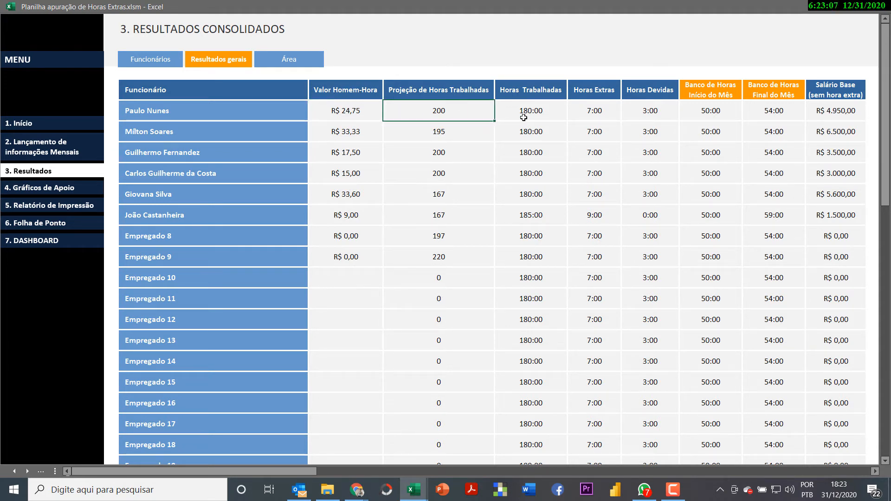
left_click(550, 114)
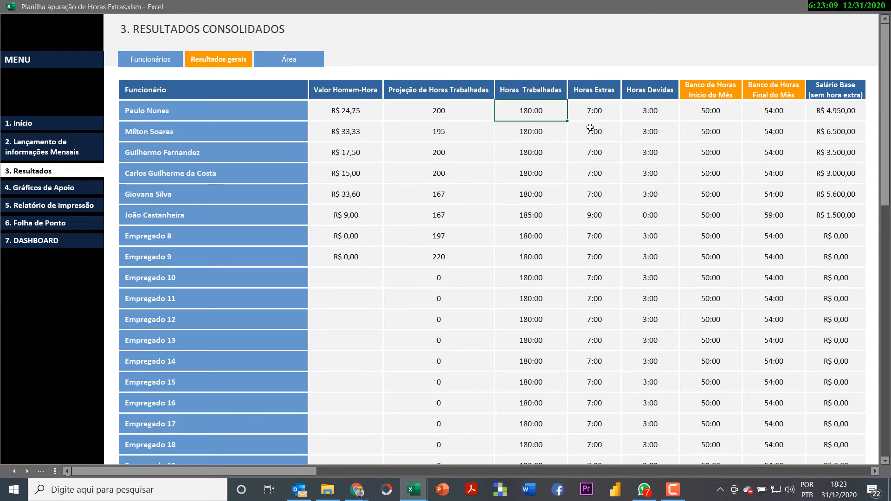
left_click(606, 115)
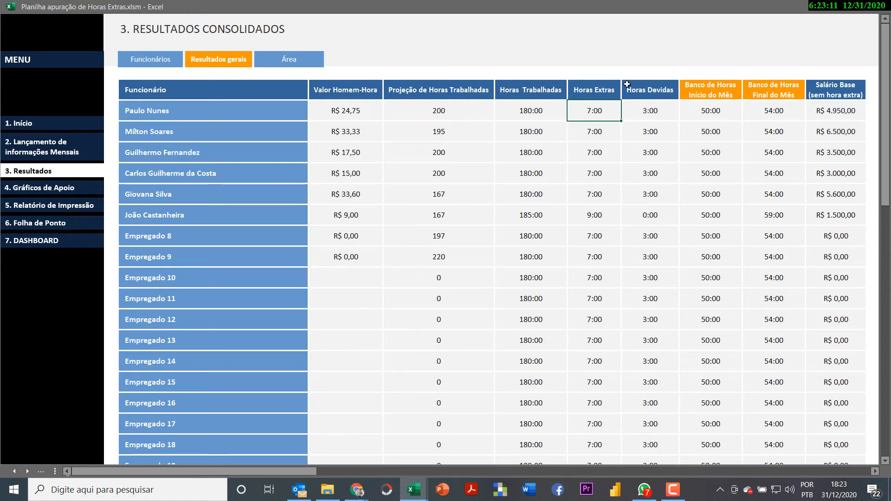
left_click(646, 117)
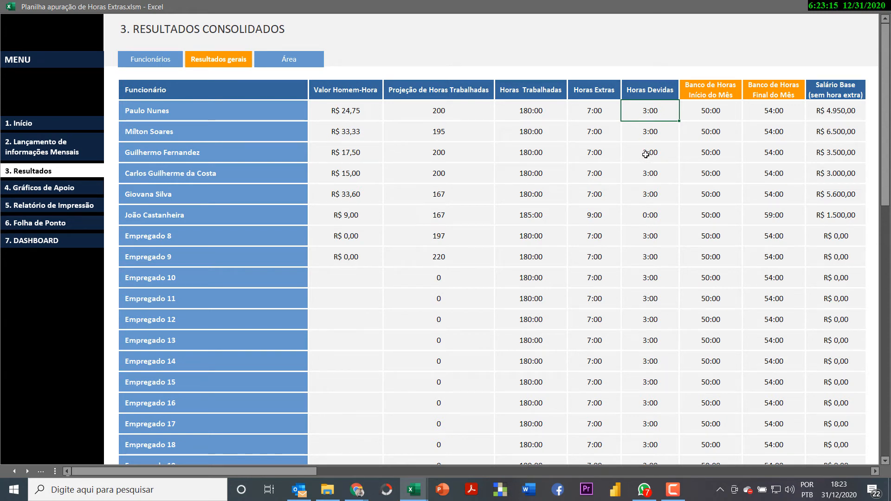
left_click(703, 117)
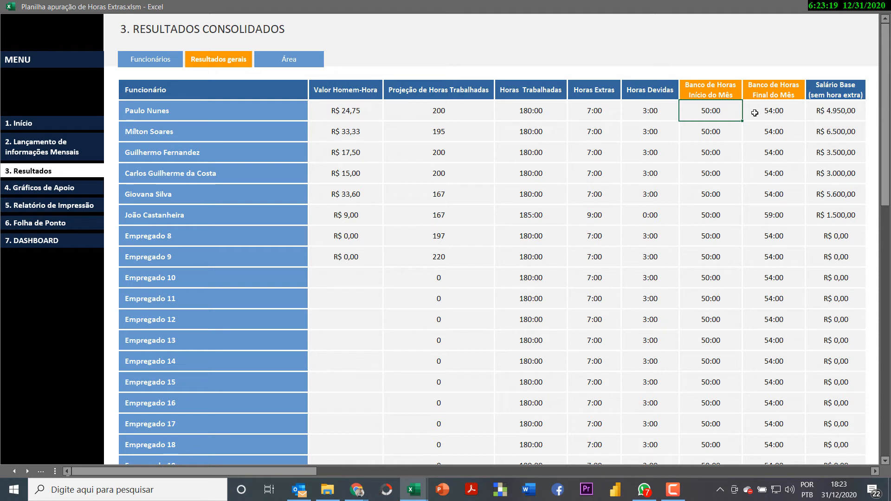
left_click(771, 116)
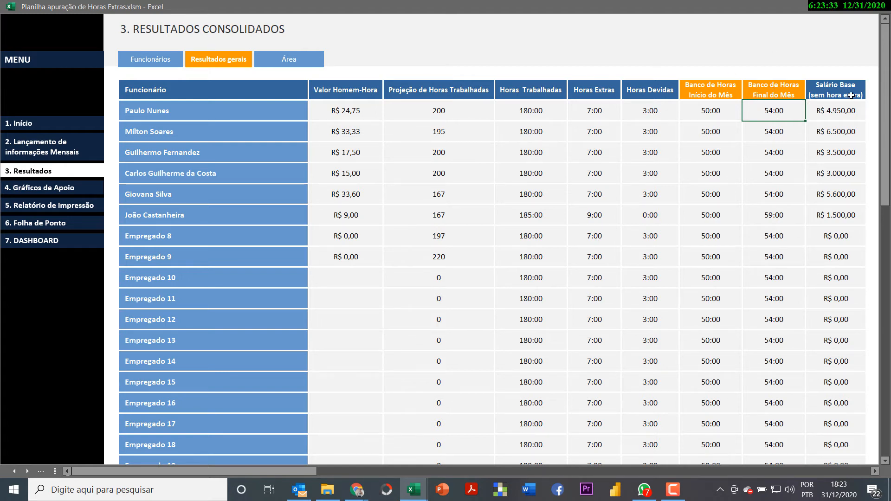
left_click(852, 110)
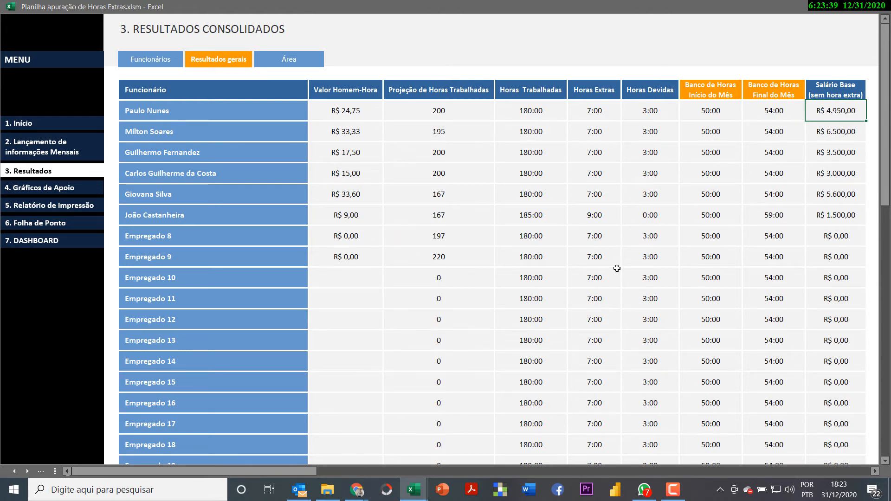
- Look through the Resultados gerais employee list down to Empregado 31 and return to its beginning
scroll(510, 246, "down", 1)
scroll(477, 236, "down", 5)
scroll(436, 227, "up", 8)
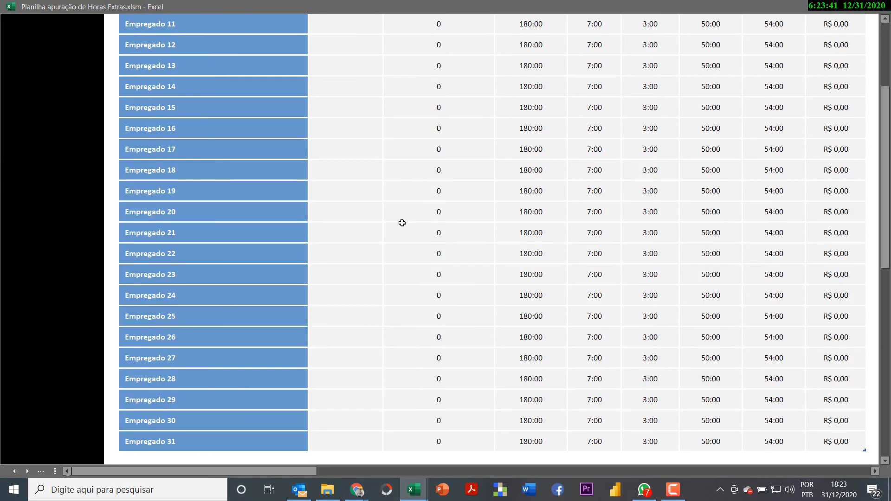
scroll(368, 225, "up", 1)
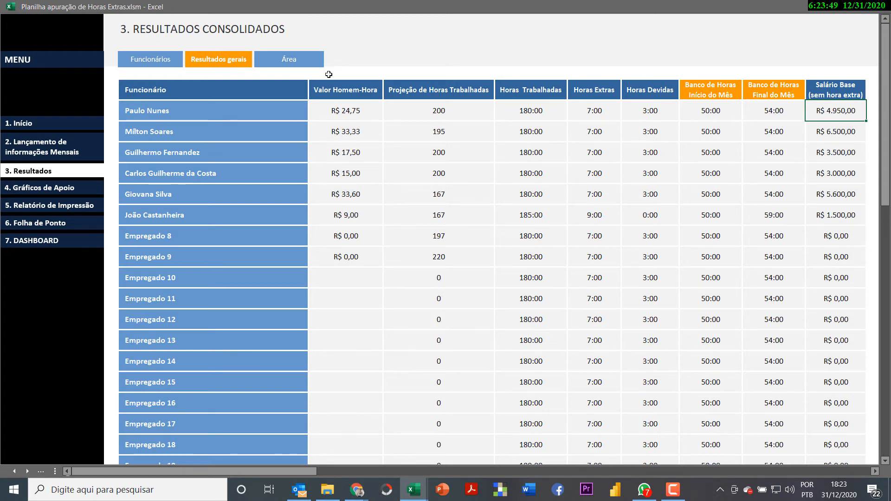
- Open the Área results and view the selectable areas, keeping Todas selected
left_click(297, 66)
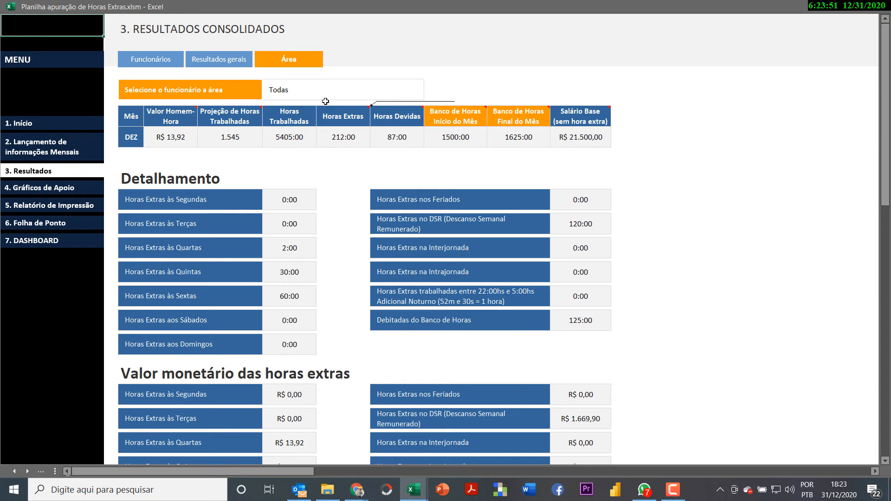
left_click(394, 90)
left_click(427, 95)
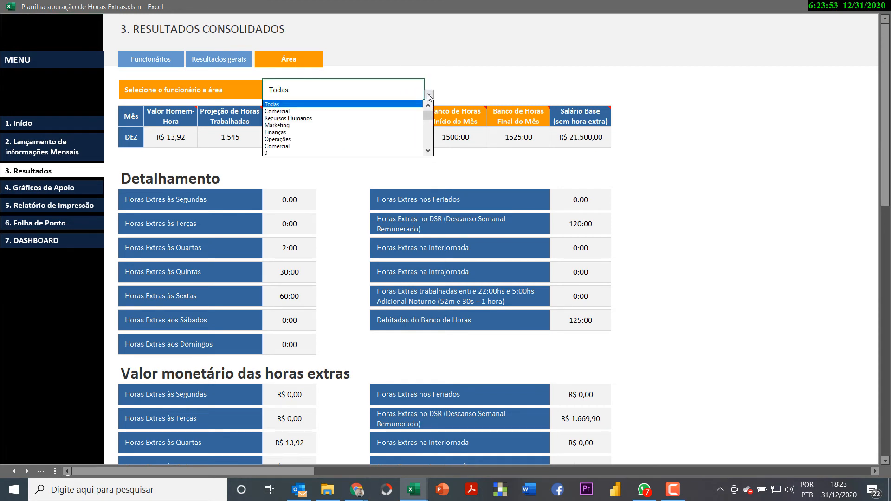
left_click(428, 94)
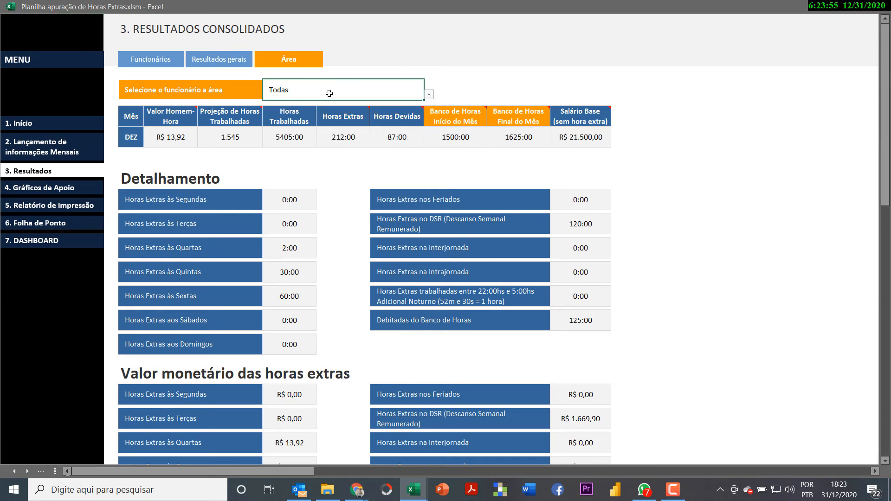
- Open Gráficos de Apoio, filter the Funcionários charts to the second employee in the list, and look through them
left_click(55, 192)
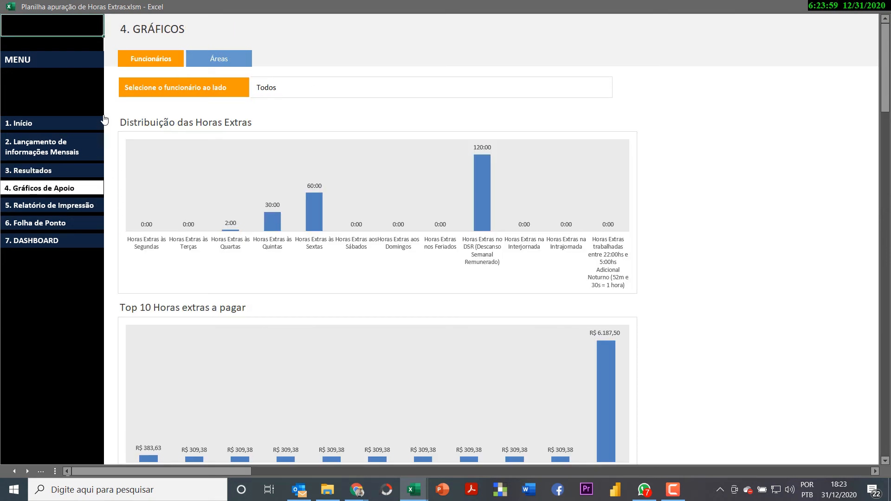
left_click(517, 95)
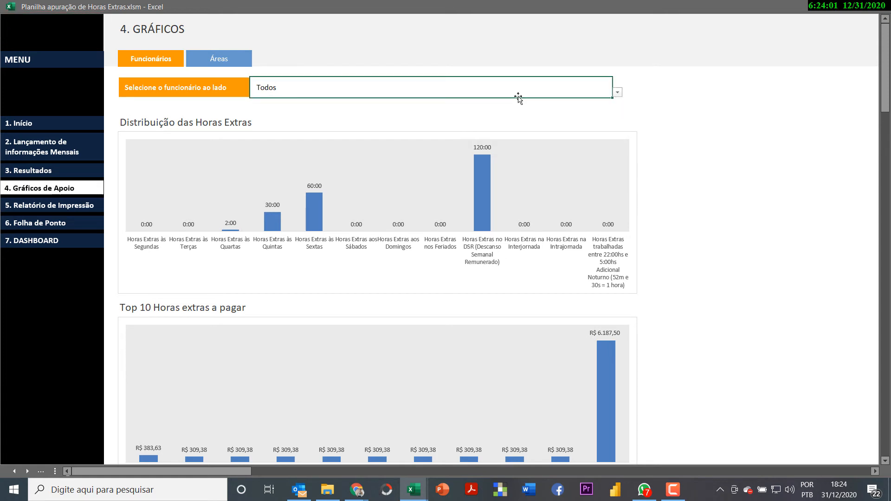
left_click(617, 92)
left_click(399, 114)
scroll(261, 169, "down", 10)
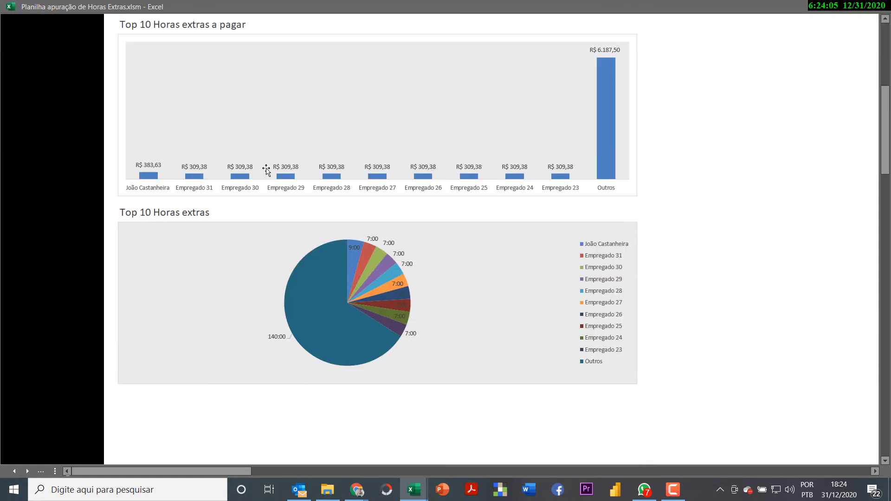
scroll(262, 181, "up", 7)
scroll(262, 181, "up", 3)
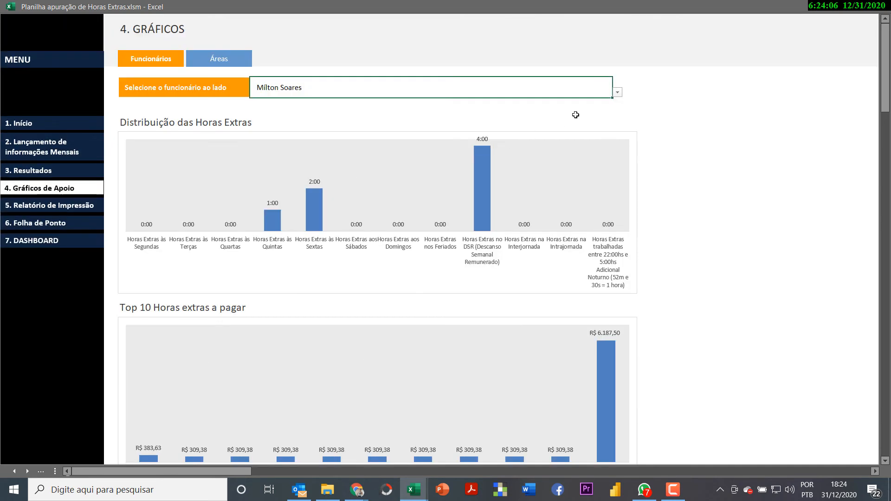
- Set the Funcionários chart filter back to Todos and review the overtime distribution and both Top 10 charts
left_click(617, 92)
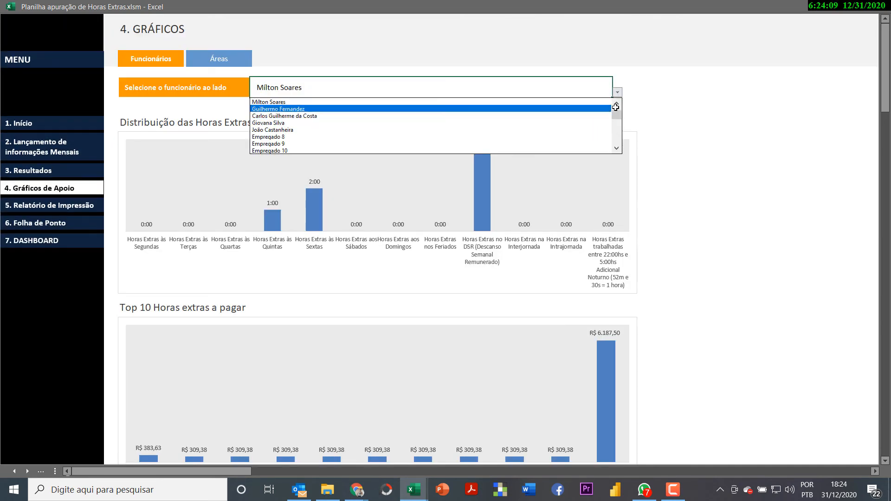
scroll(325, 116, "up", 1)
left_click(273, 103)
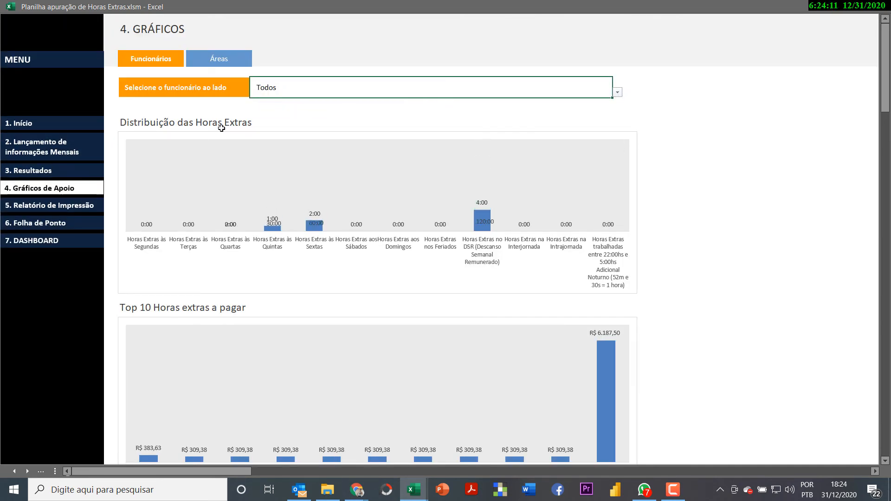
scroll(133, 226, "down", 1)
scroll(134, 227, "down", 3)
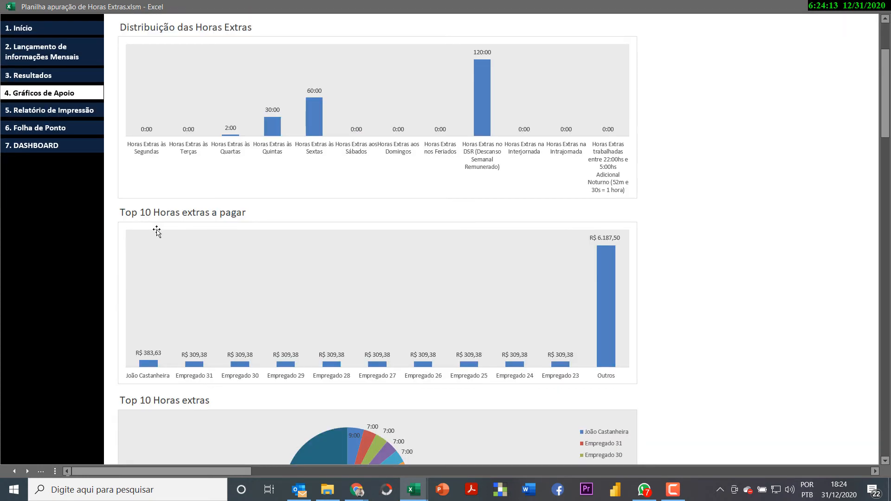
scroll(260, 227, "down", 4)
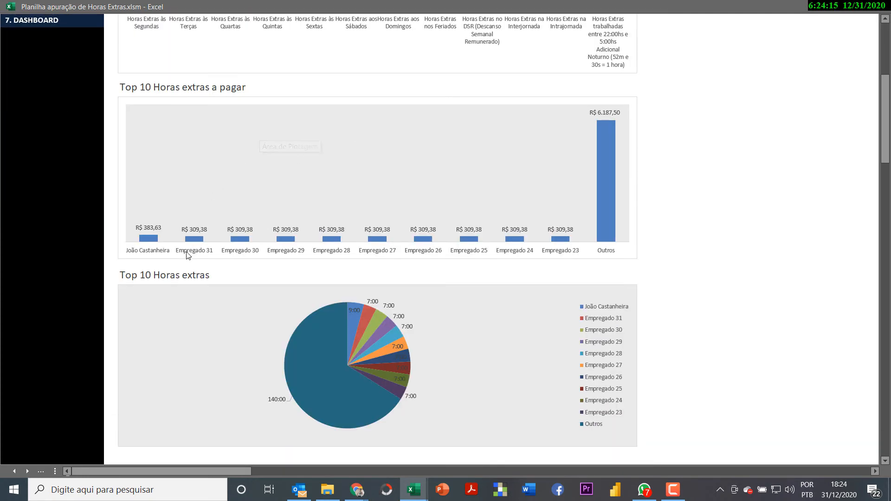
scroll(198, 265, "down", 4)
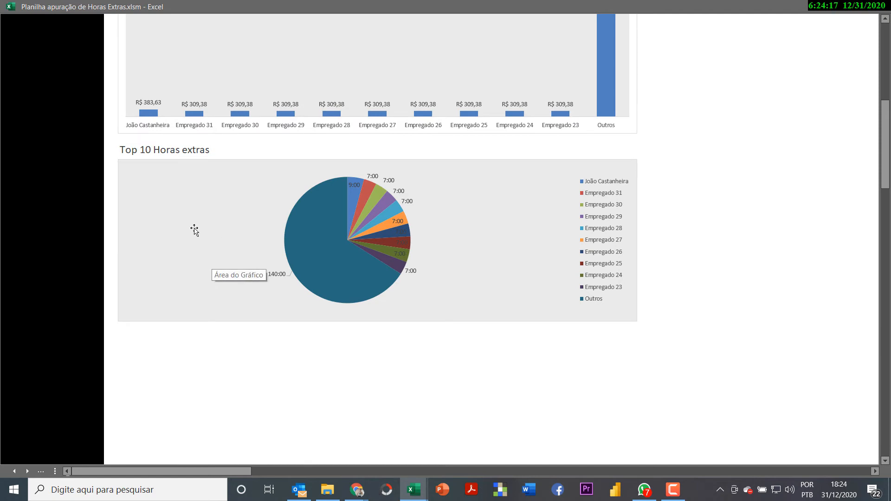
scroll(130, 229, "up", 8)
scroll(130, 227, "up", 4)
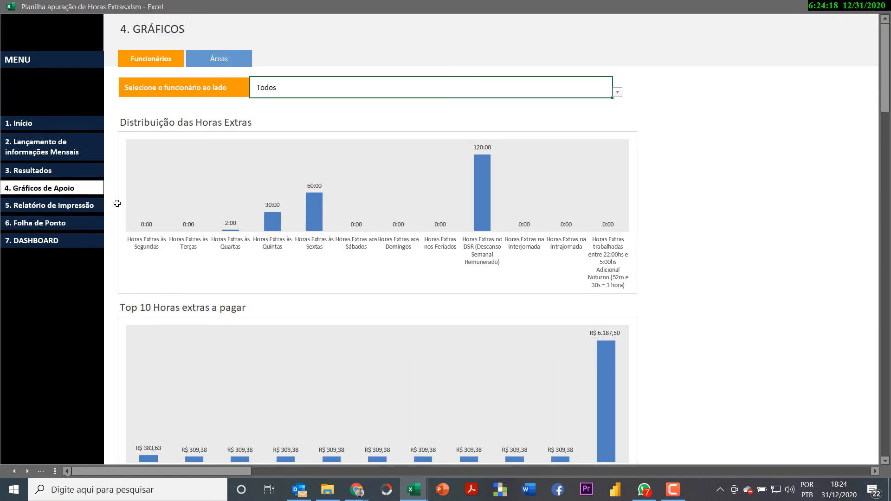
- Open Relatório de Impressão and review its Alertas, Resultados and Gráficos sections
left_click(76, 205)
scroll(295, 182, "down", 10)
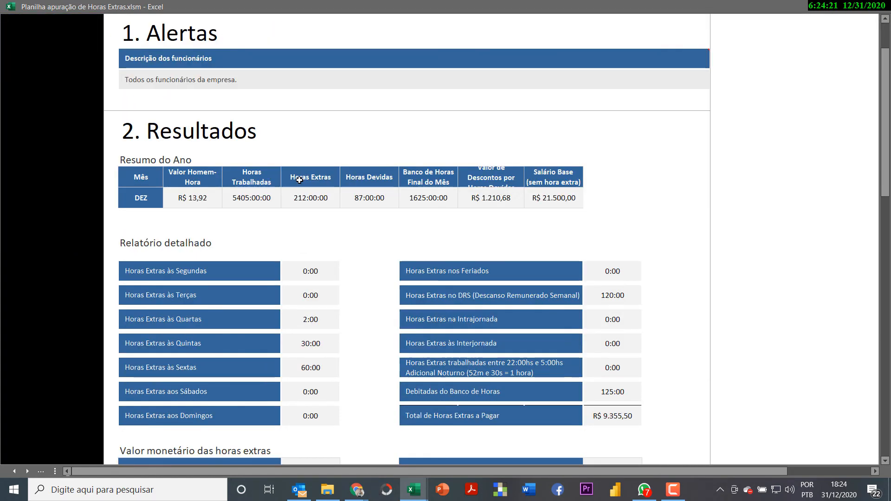
scroll(332, 216, "down", 11)
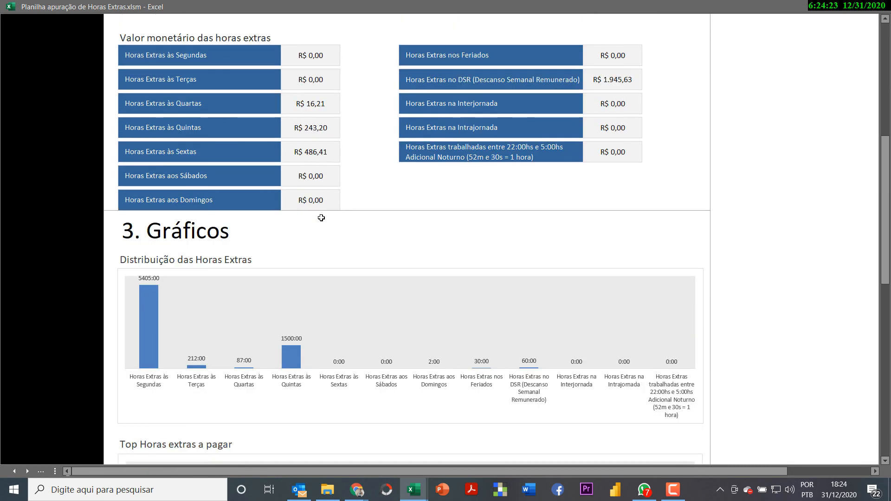
scroll(336, 236, "up", 20)
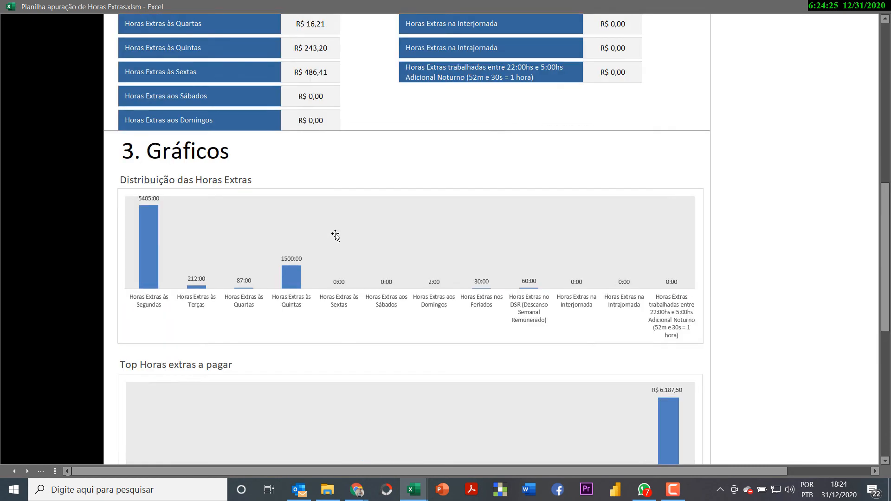
scroll(305, 259, "down", 2)
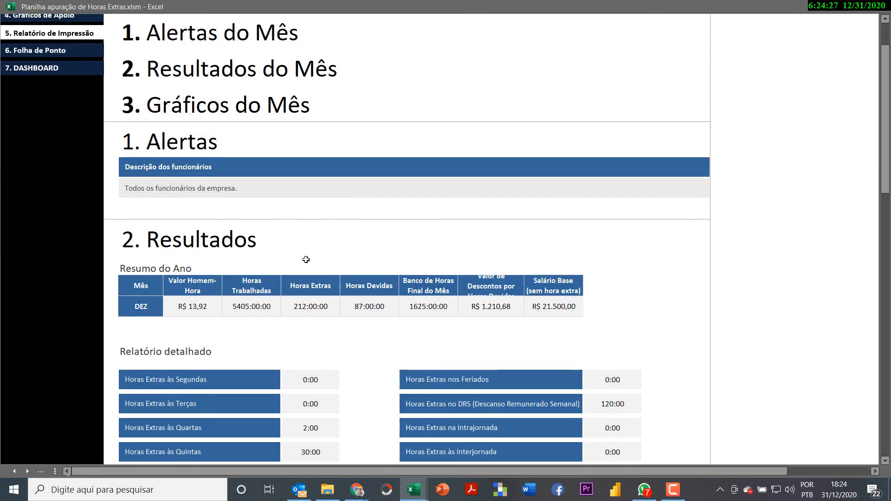
scroll(313, 243, "up", 2)
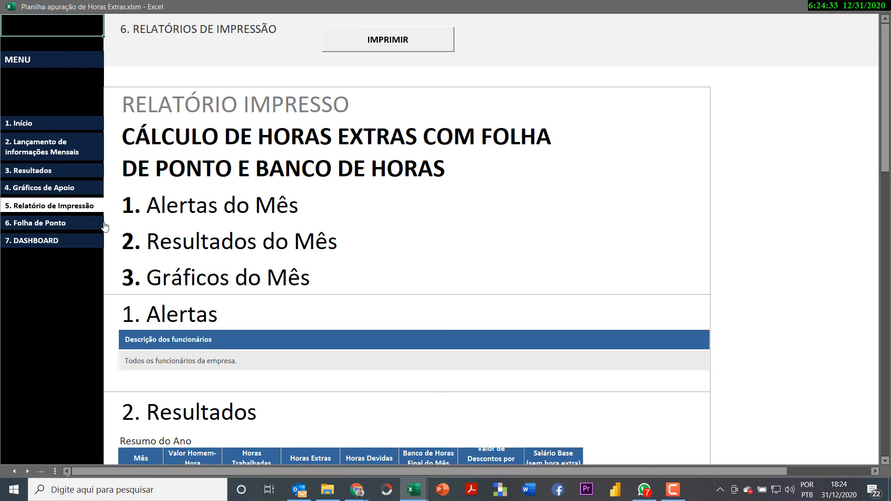
- Open Folha de Ponto and show the December timesheet of the first employee in the list, from the Comercial department
left_click(38, 225)
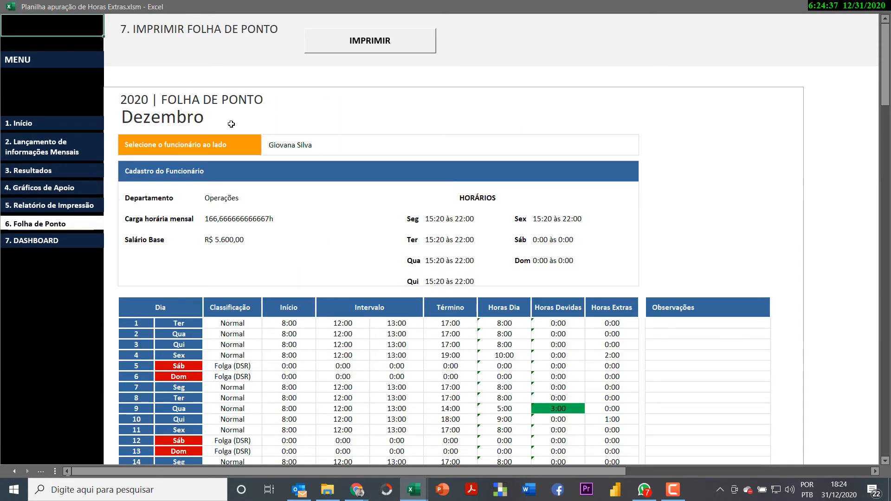
scroll(241, 144, "down", 5)
scroll(241, 145, "up", 5)
left_click(493, 147)
left_click(644, 150)
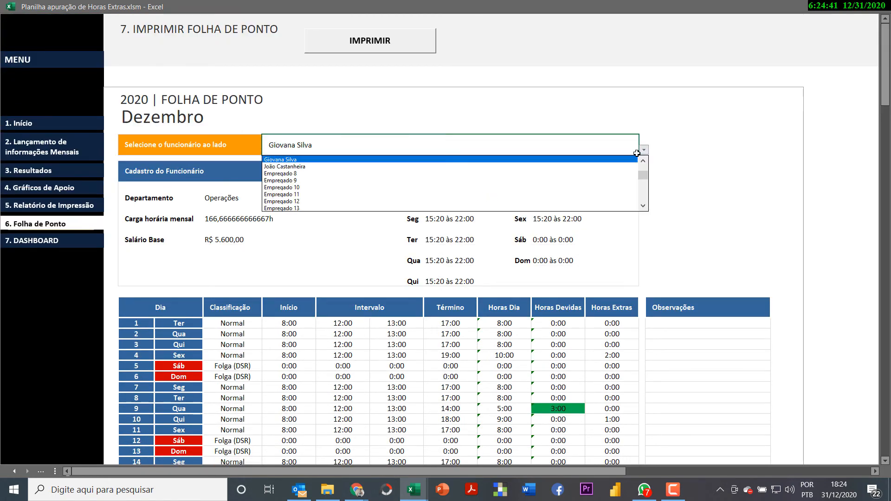
left_click(644, 162)
left_click(644, 162)
left_click(643, 161)
left_click(643, 162)
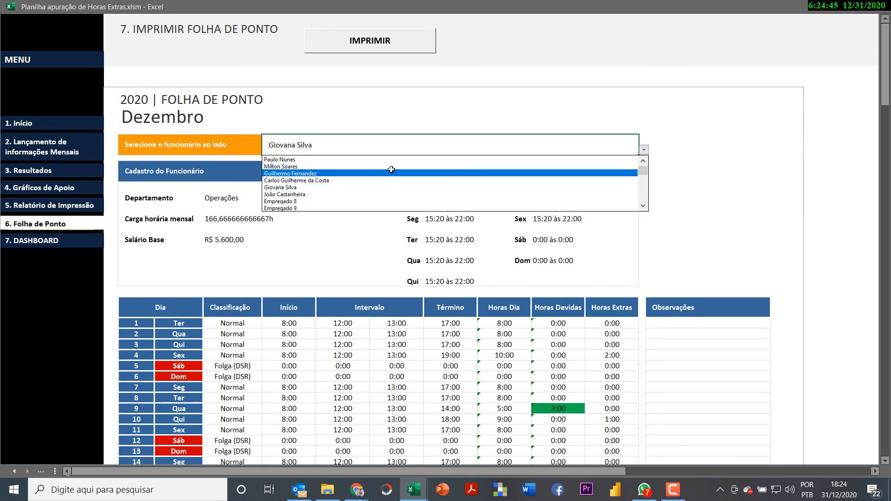
left_click(338, 159)
- Review the employee's Cadastro do Funcionário data, including Departamento, Carga horária mensal and weekly Horários
scroll(311, 224, "down", 4)
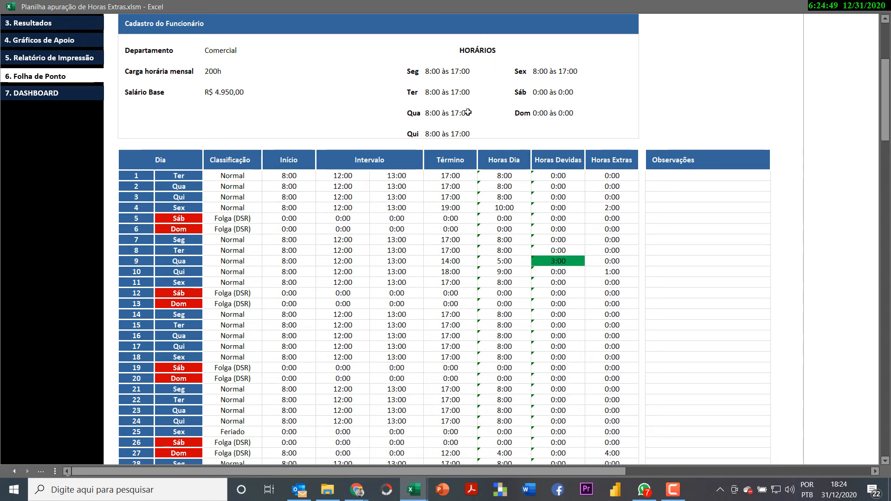
left_click(216, 104)
left_click(214, 73)
scroll(239, 117, "up", 3)
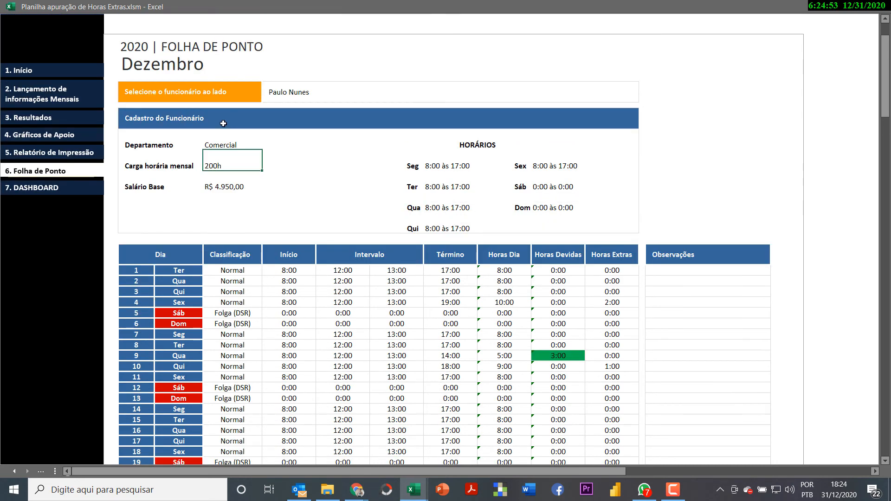
left_click(220, 145)
- Examine the timesheet's Resumo Geral from Horas Normais through Noturno, plus the Observações area
scroll(309, 183, "down", 8)
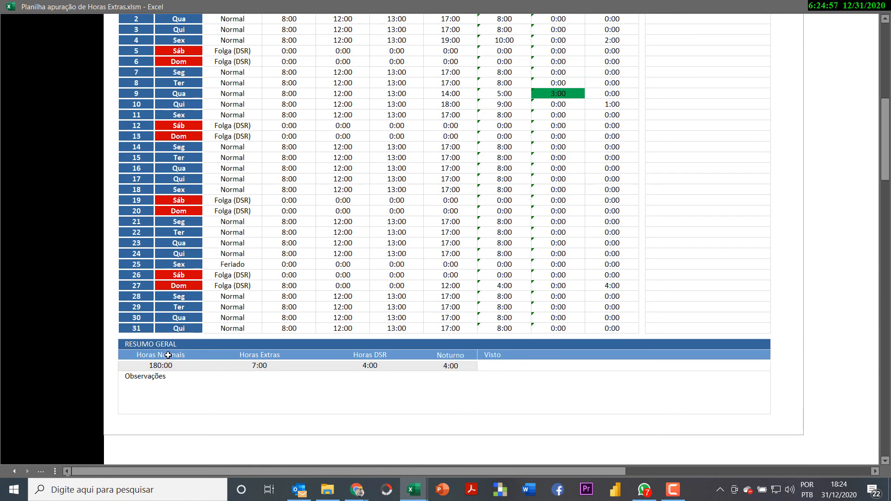
left_click(195, 367)
left_click_drag(195, 368, 396, 367)
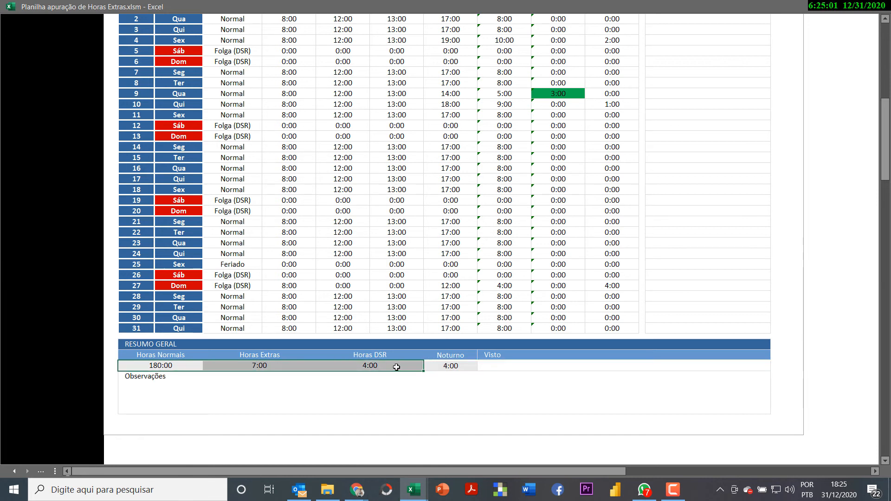
left_click(394, 368)
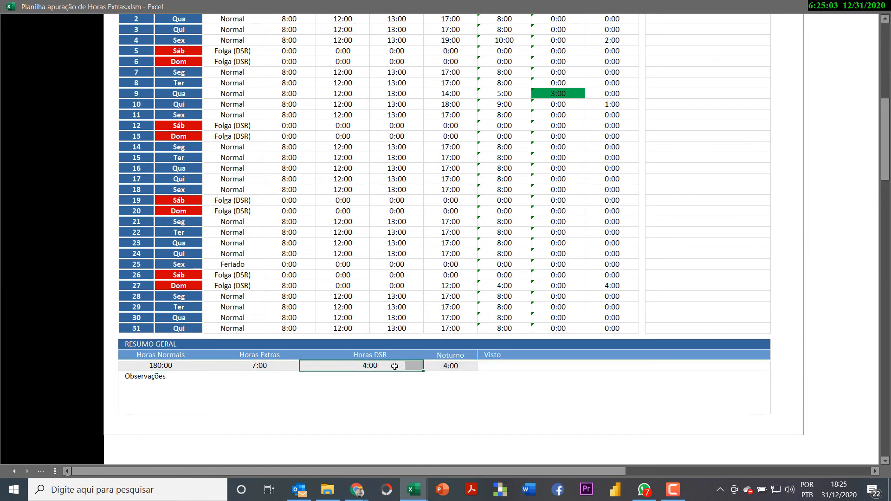
left_click(446, 369)
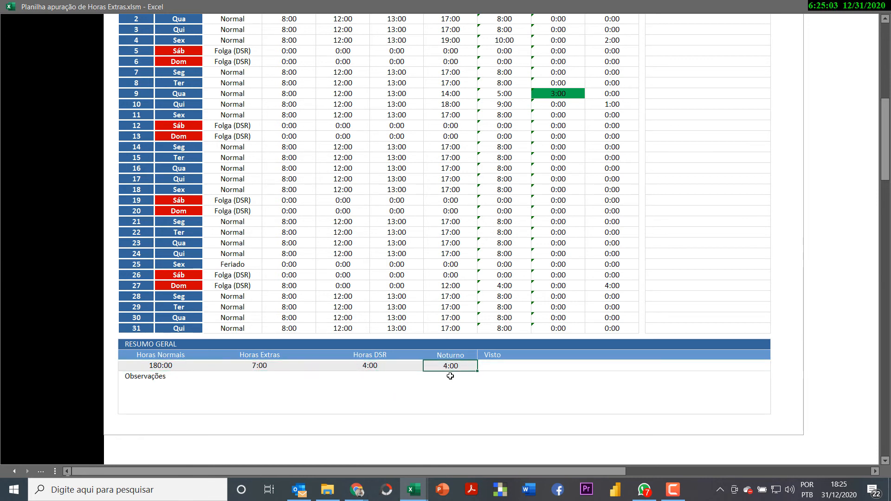
left_click(154, 377)
- Review the timesheet's daily entries from day 1 to 31, including Horas Devidas and Horas Extras
scroll(186, 346, "up", 5)
scroll(185, 347, "up", 5)
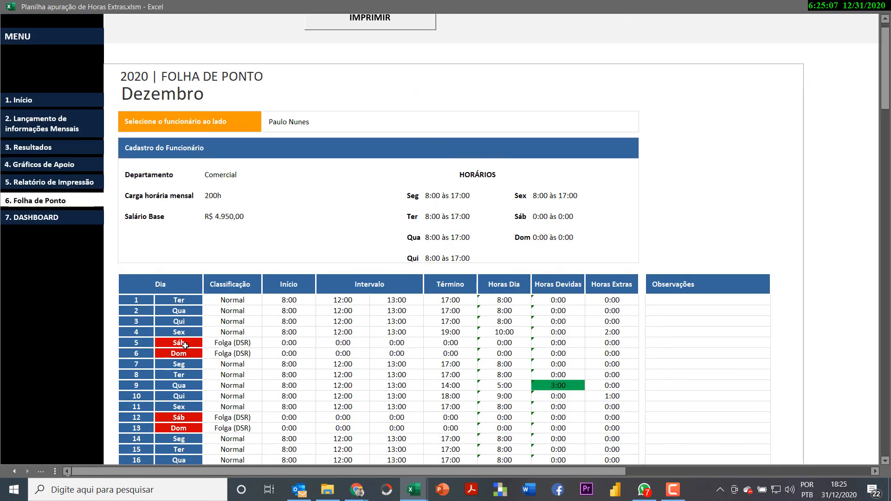
scroll(139, 306, "down", 4)
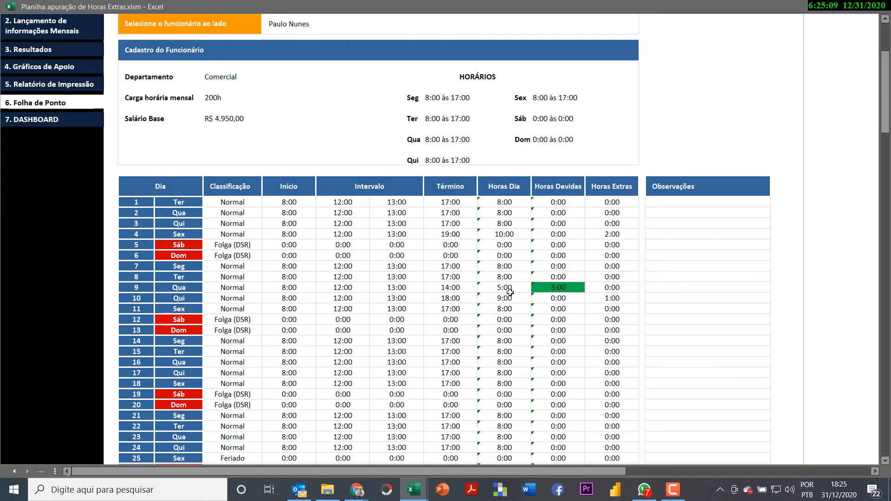
scroll(510, 288, "down", 3)
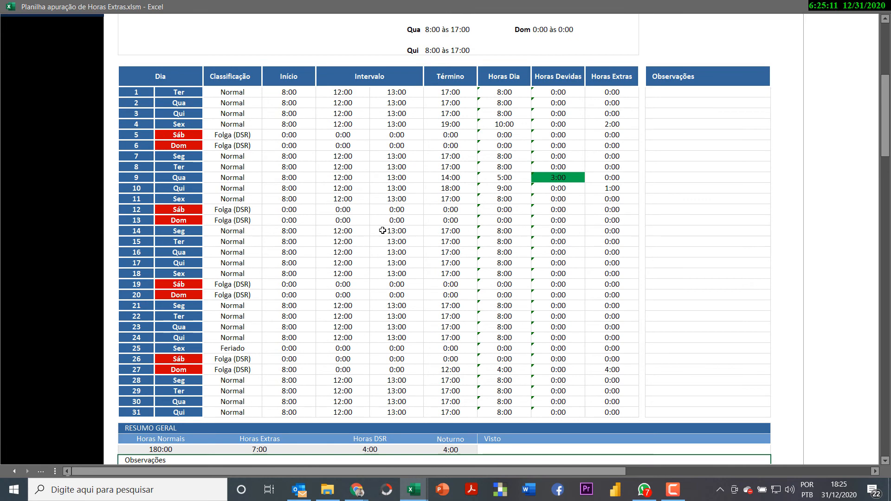
scroll(334, 291, "up", 7)
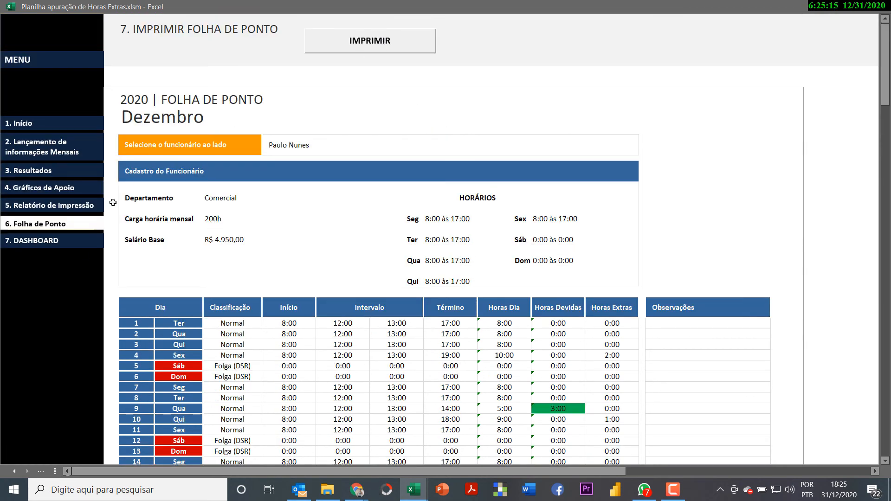
- Open the Dashboard and review its monthly indicators, weekday overtime and cost charts, and the overtime-per-employee pie chart
left_click(54, 242)
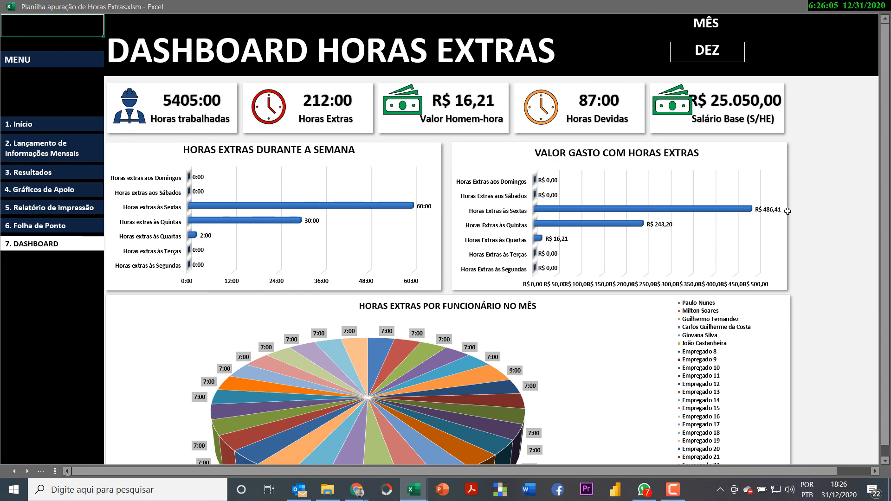
scroll(598, 294, "down", 3)
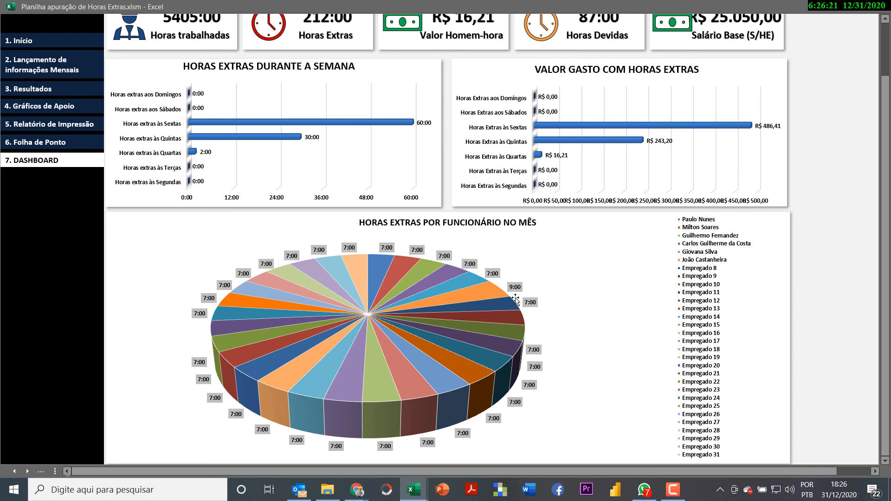
scroll(607, 268, "down", 2)
scroll(603, 267, "up", 4)
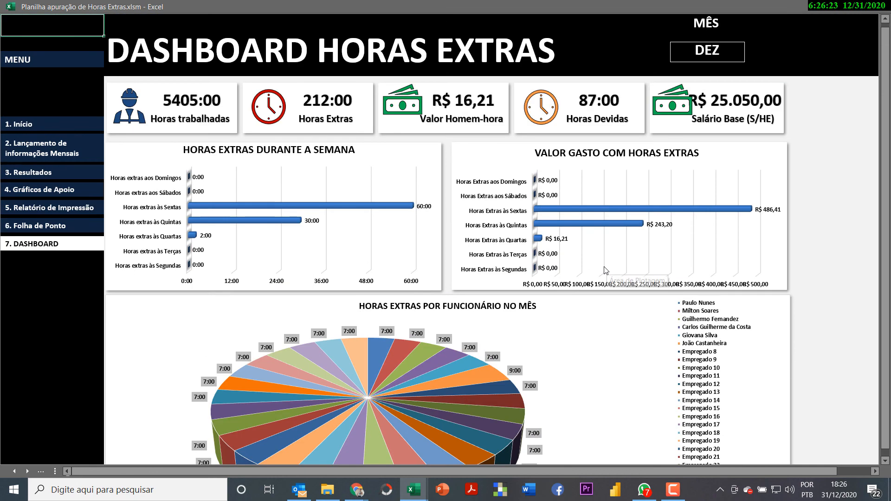